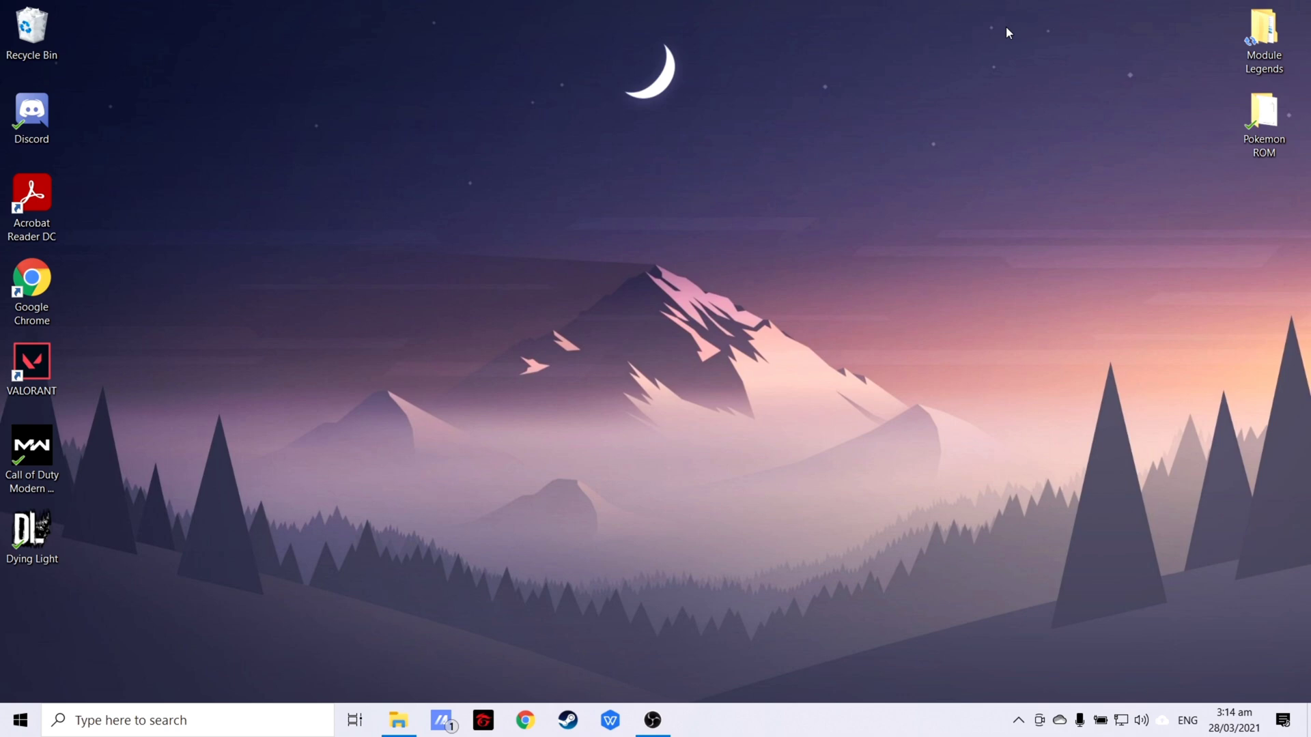
# In Date & time settings, turn Set time automatically off and back on, cancelling the manual date editor
pyautogui.click(20, 721)
pyautogui.click(41, 641)
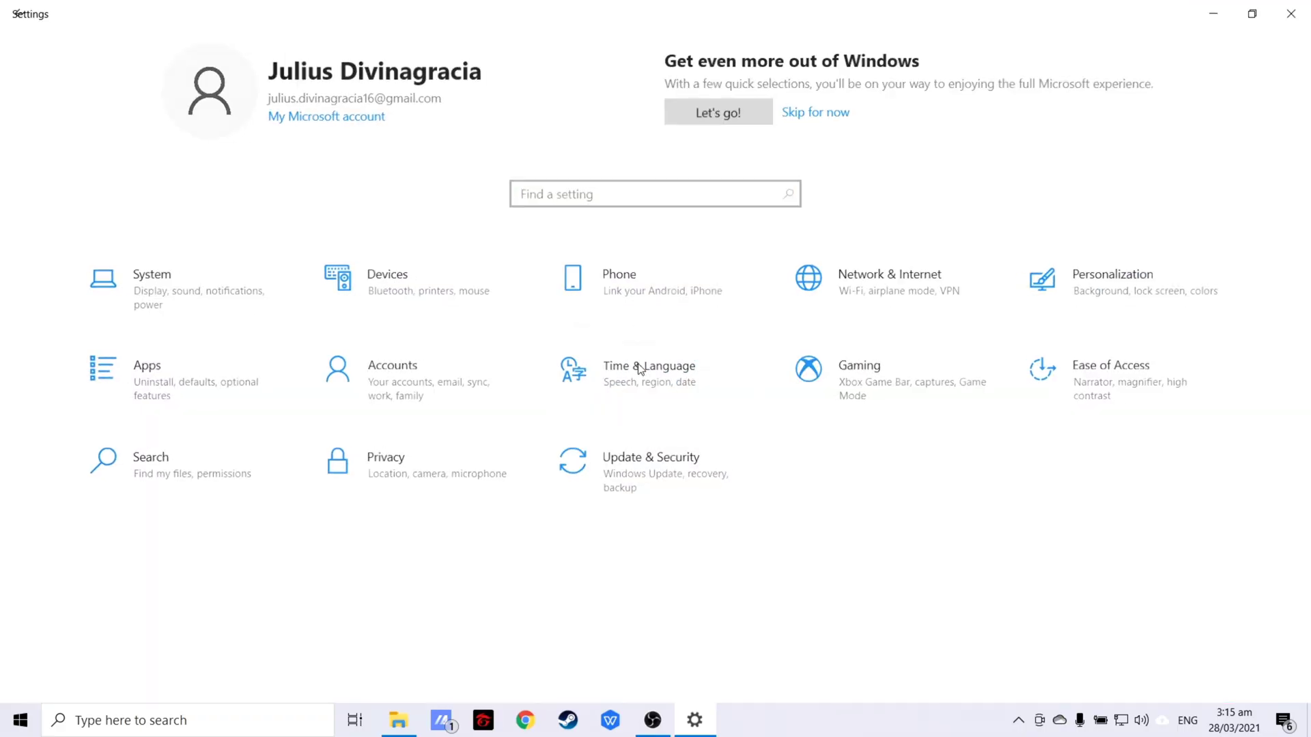
pyautogui.click(640, 369)
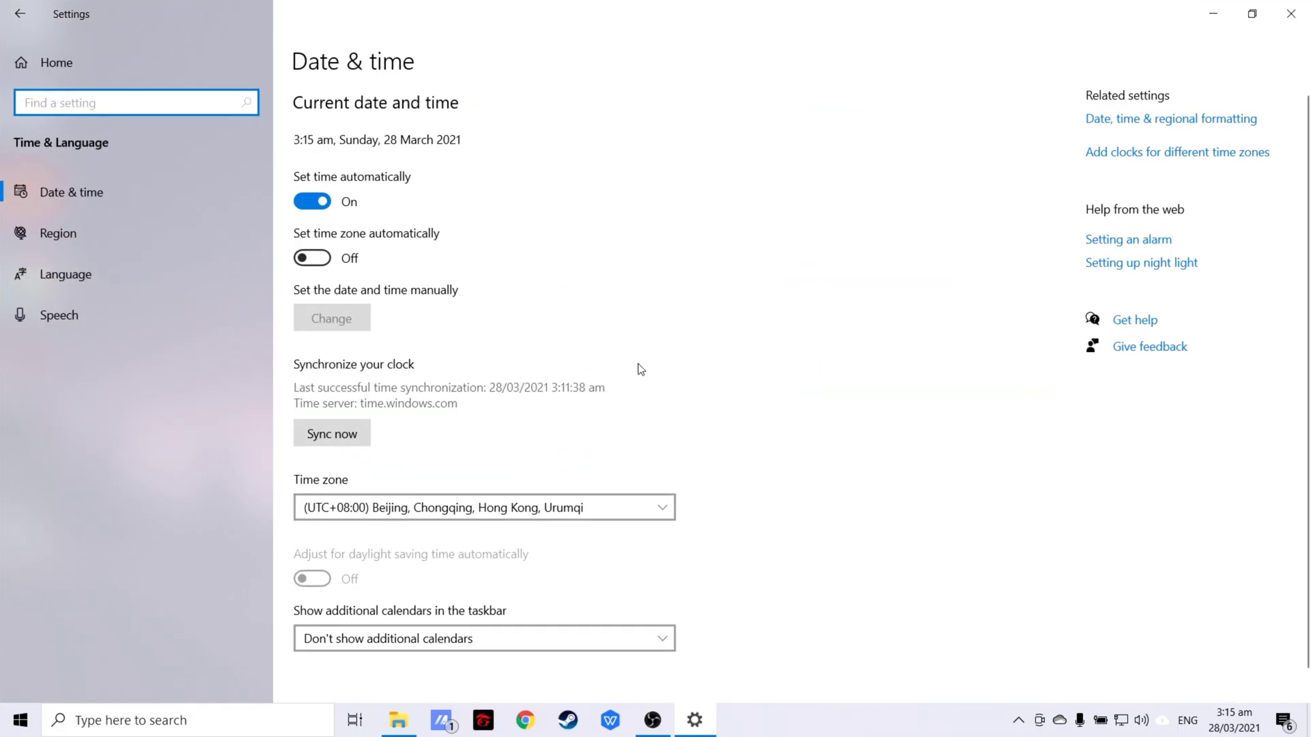
pyautogui.click(314, 202)
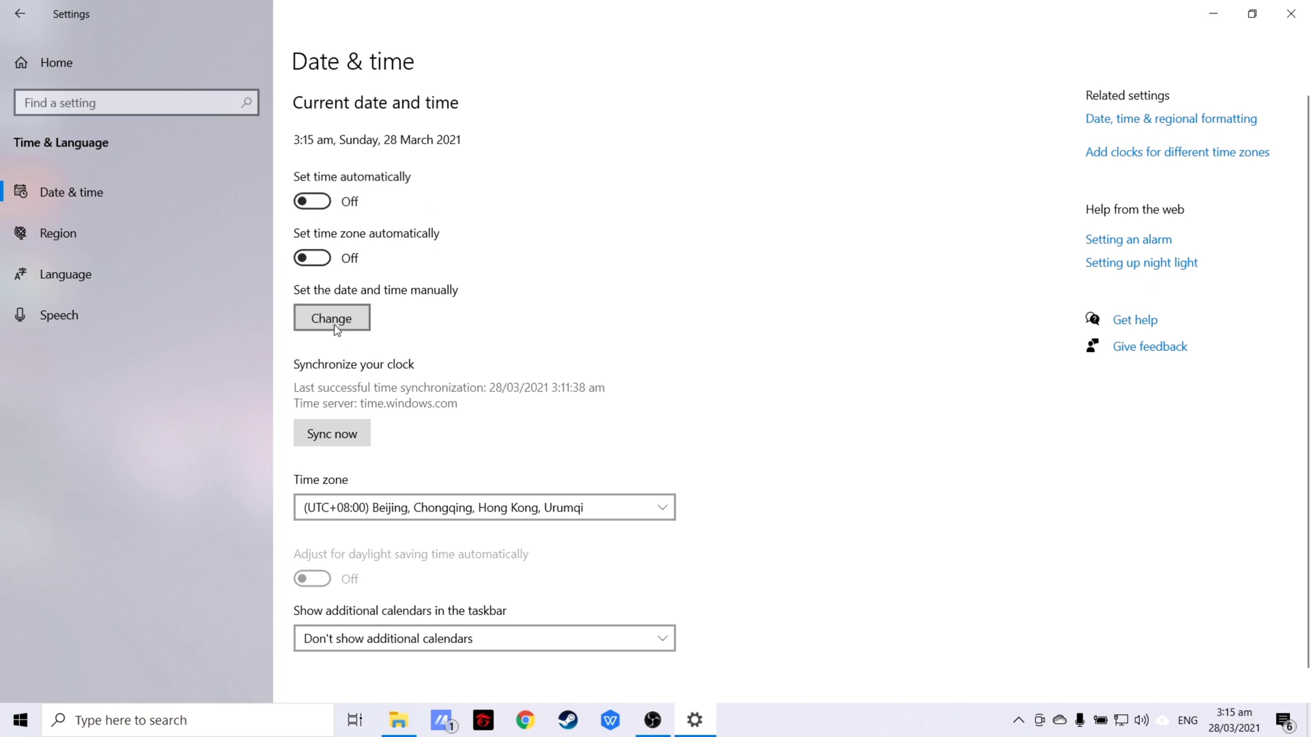
pyautogui.click(333, 321)
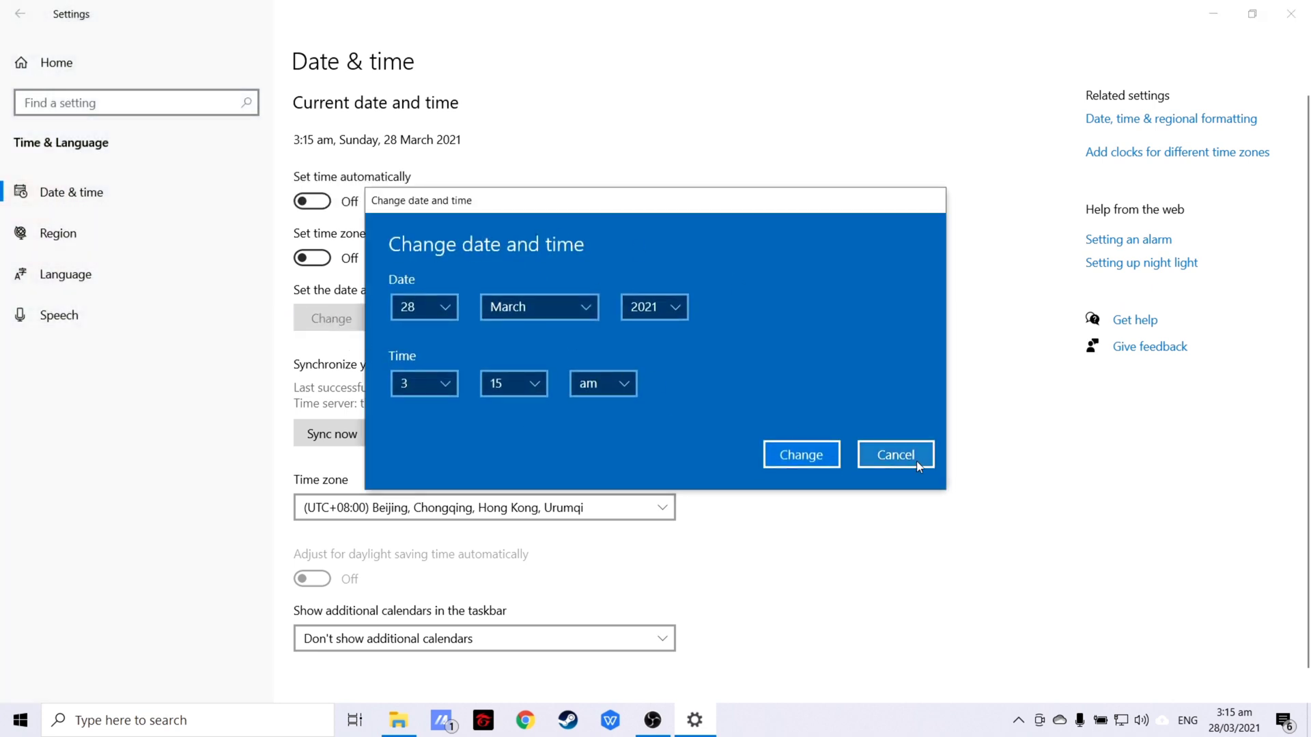
pyautogui.click(916, 460)
pyautogui.click(312, 202)
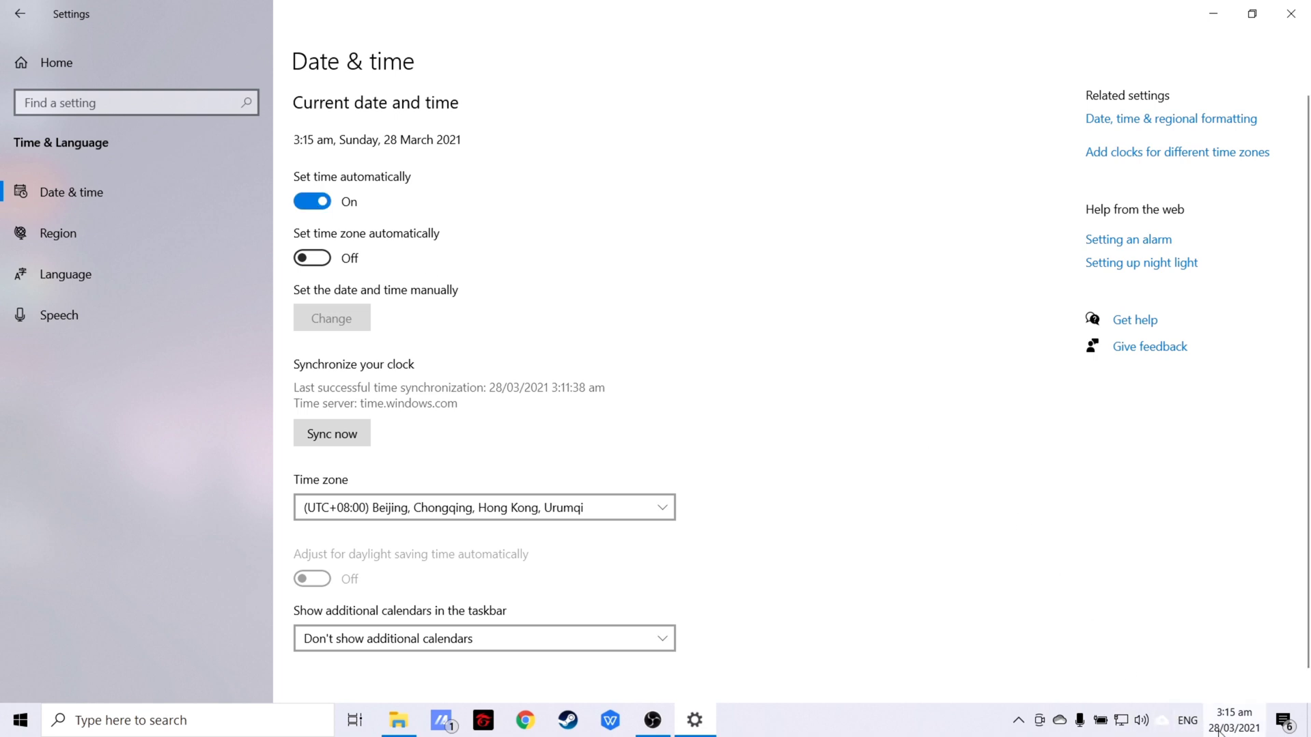
# Reach Adjust date/time from the taskbar clock menu, then close Settings
pyautogui.rightClick(1239, 723)
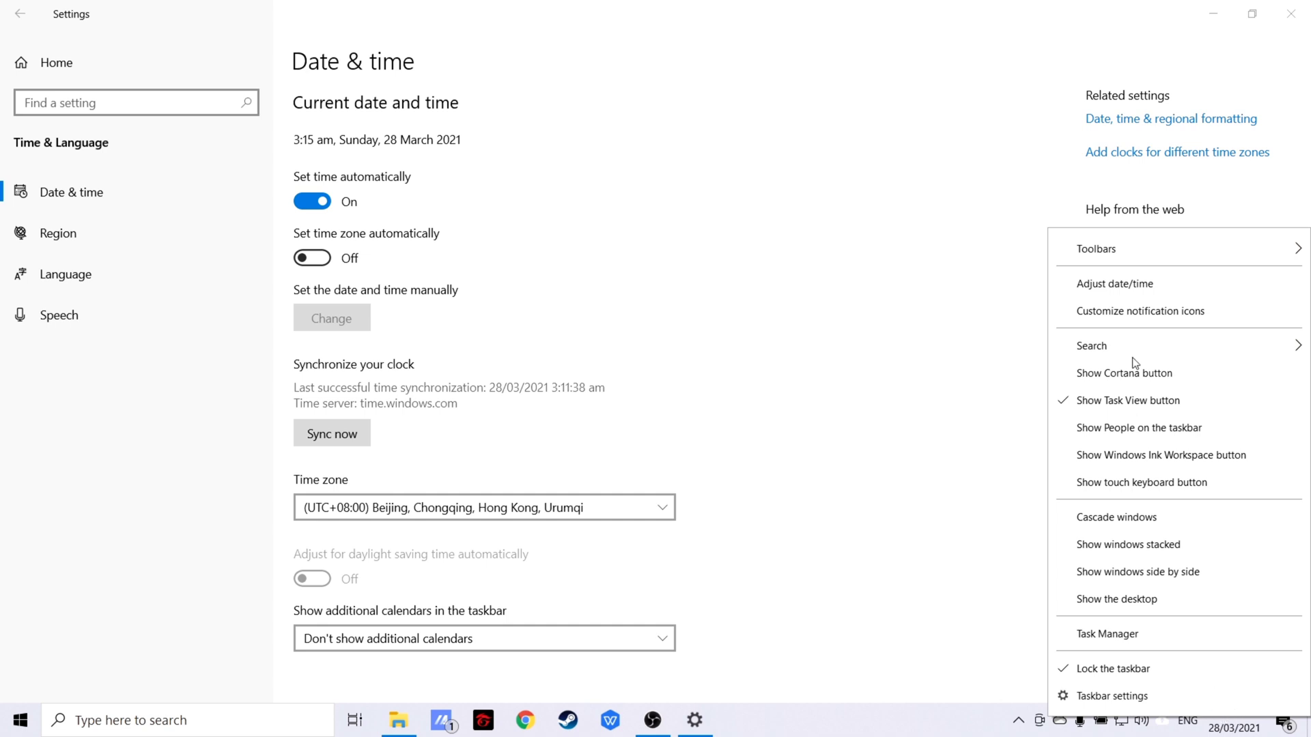
pyautogui.click(1136, 286)
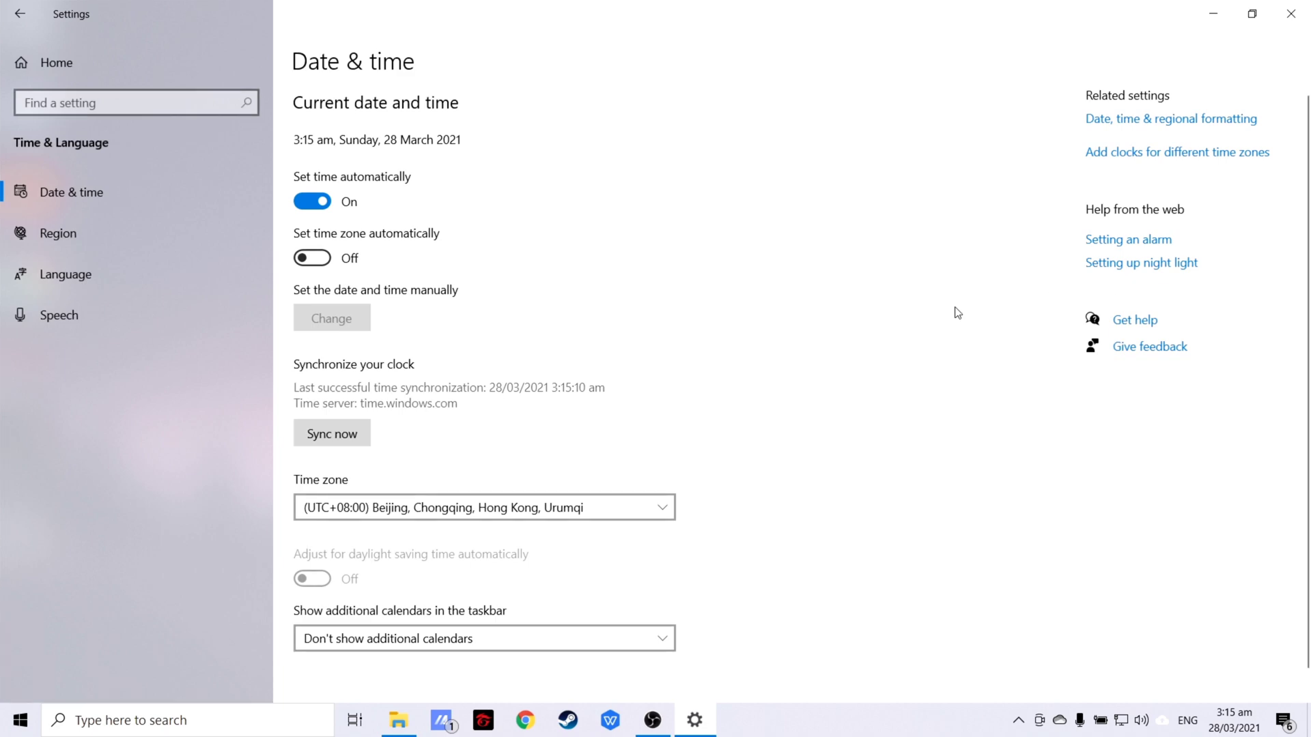
pyautogui.click(1291, 14)
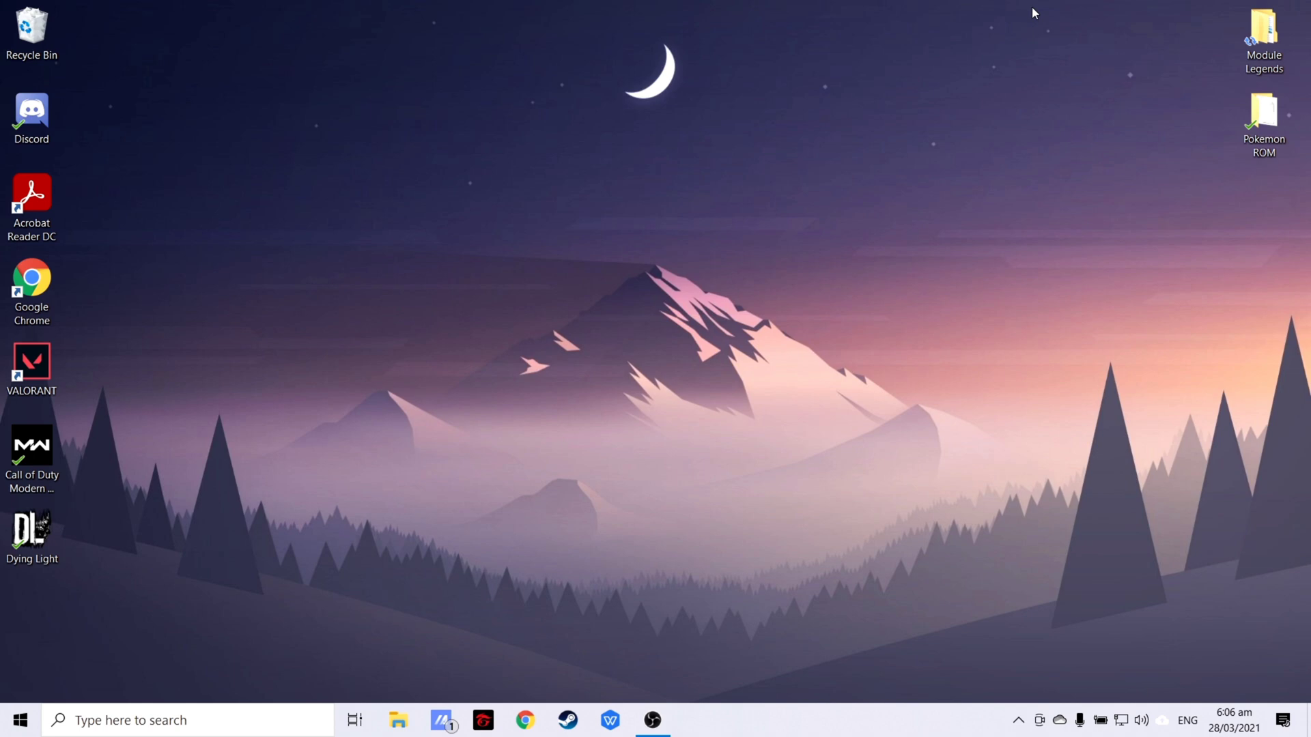
# Run systempropertiescomputername from Win+R and set the computer description to 'For Demonstration Purposes'
pyautogui.press('super+r')
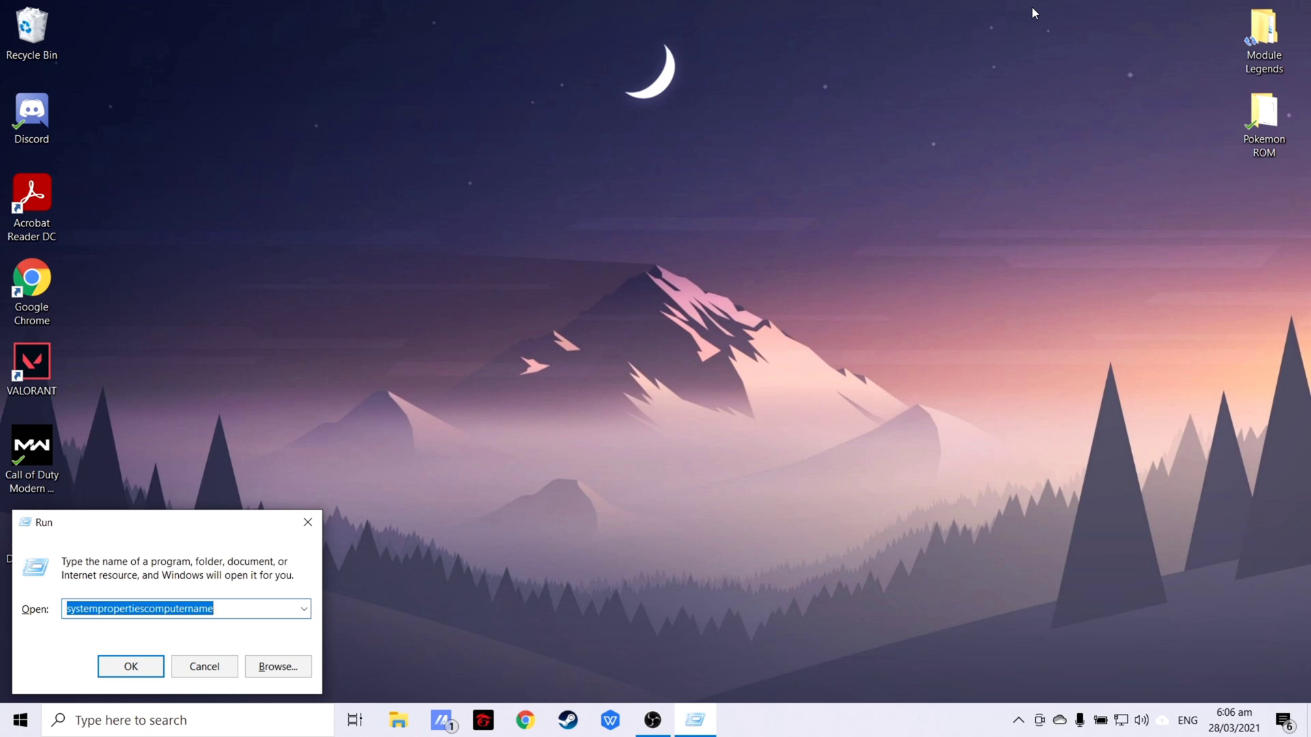
pyautogui.write('systempropertie')
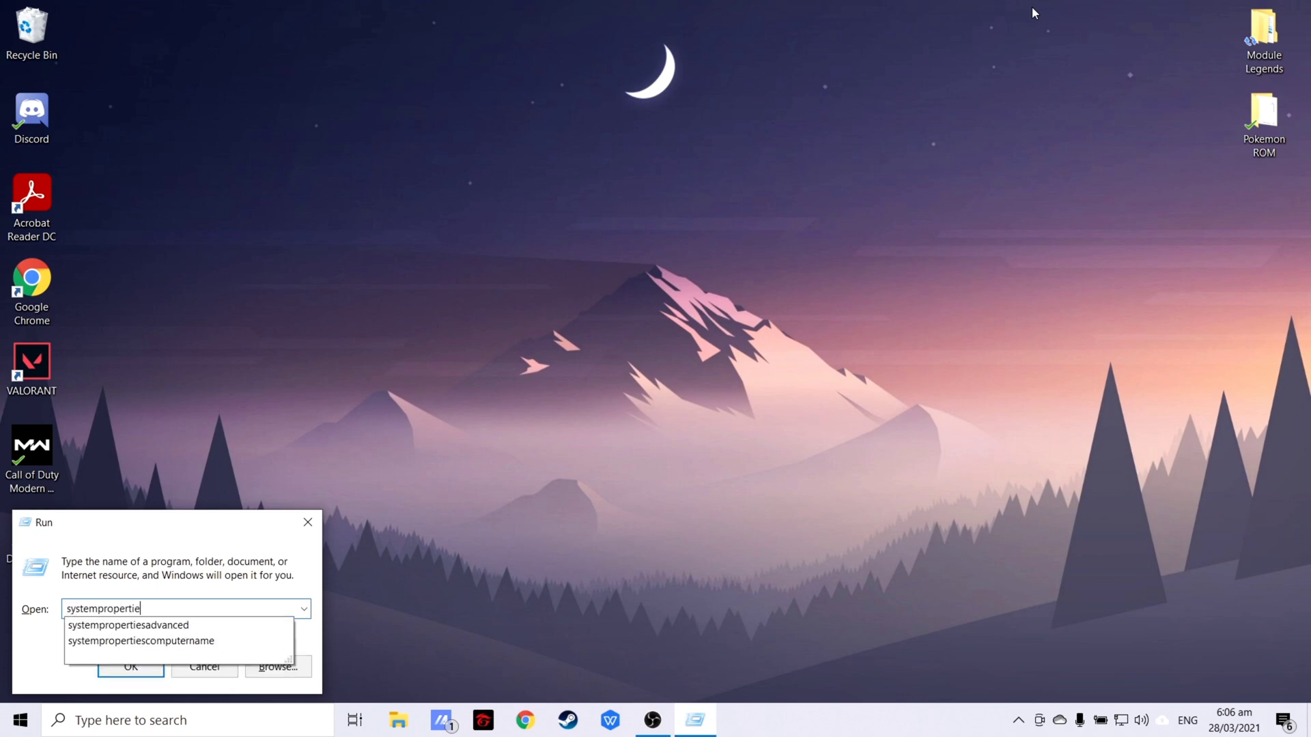
pyautogui.write('scomputern')
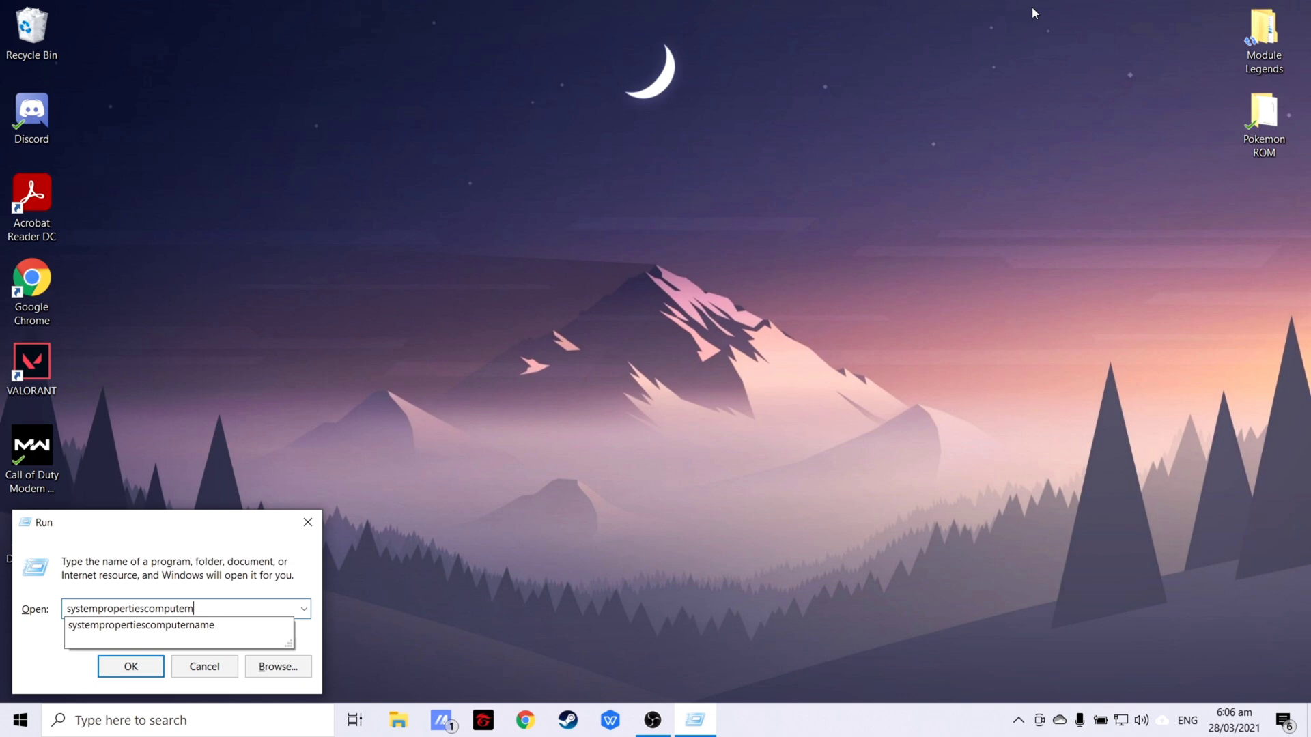
pyautogui.write('ame')
pyautogui.press('Return')
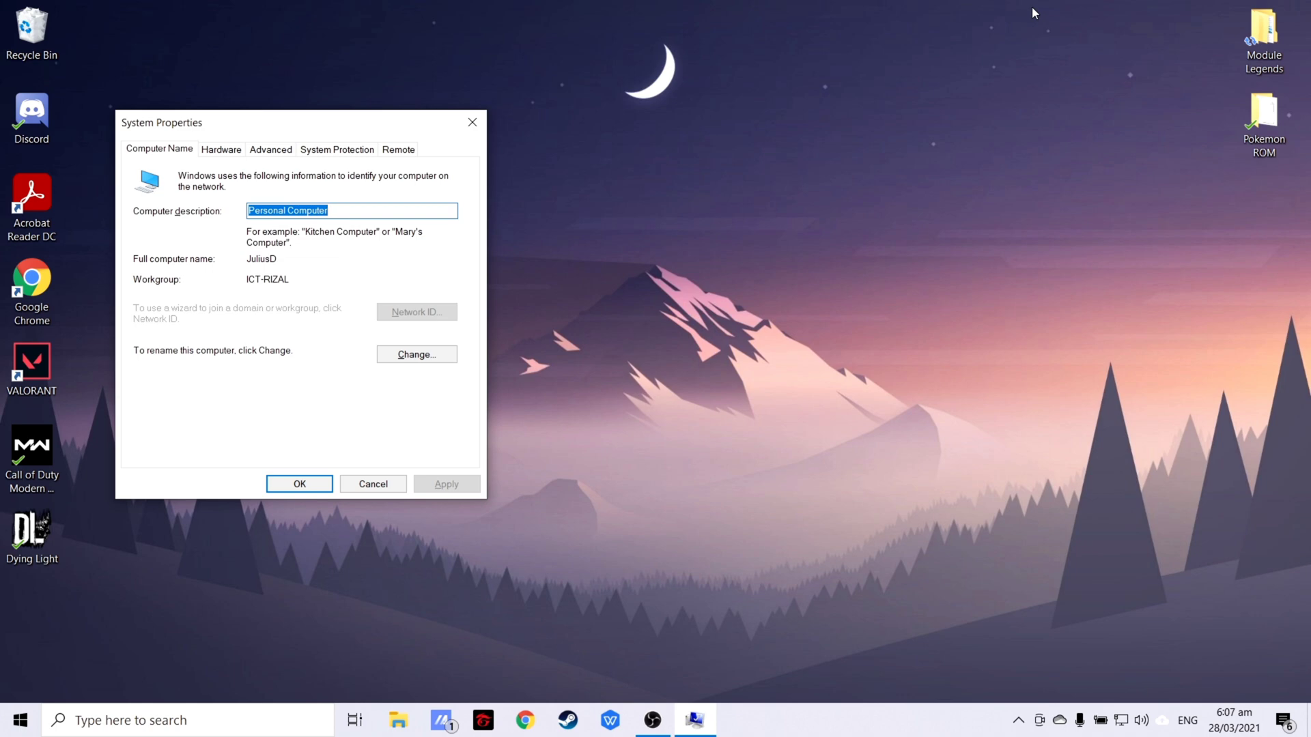
pyautogui.press('BackSpace')
pyautogui.write('F')
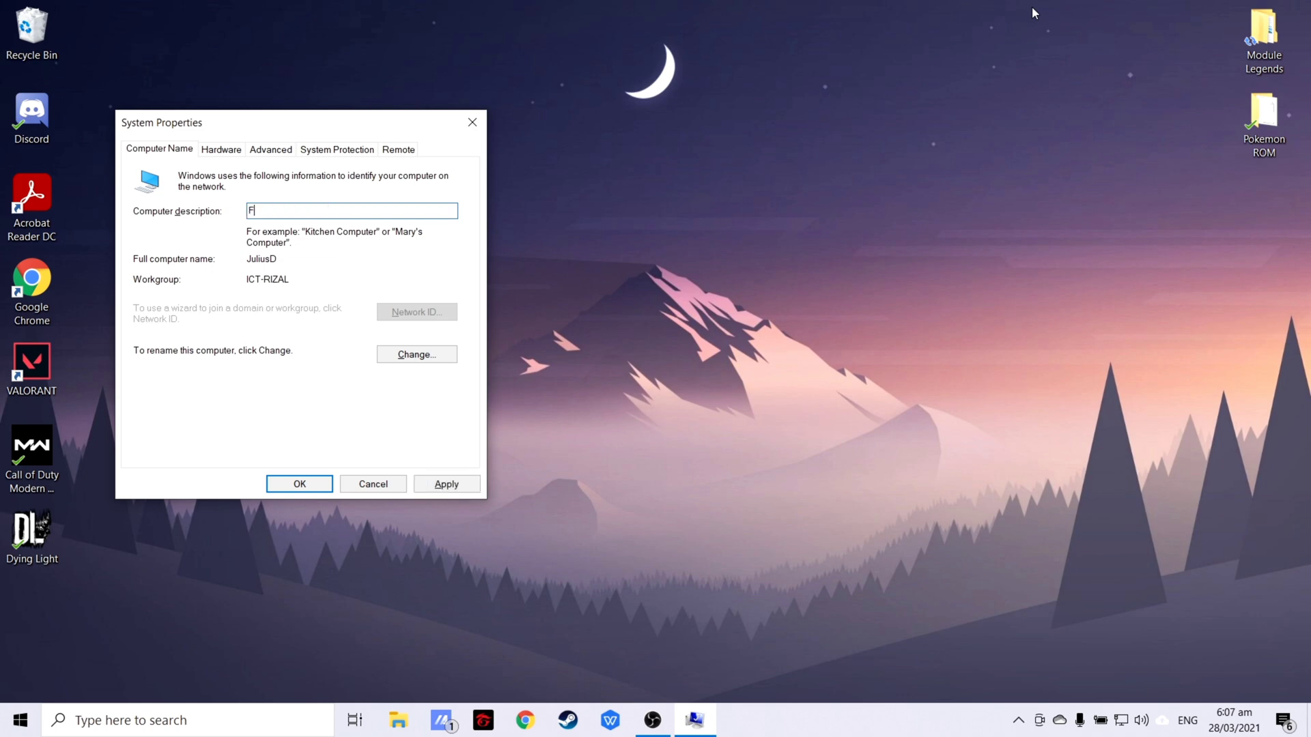
pyautogui.write('or Demonstration Purposes')
# Rename the computer to the user's name and change the workgroup to ICT-CSS-RIZAL
pyautogui.click(420, 356)
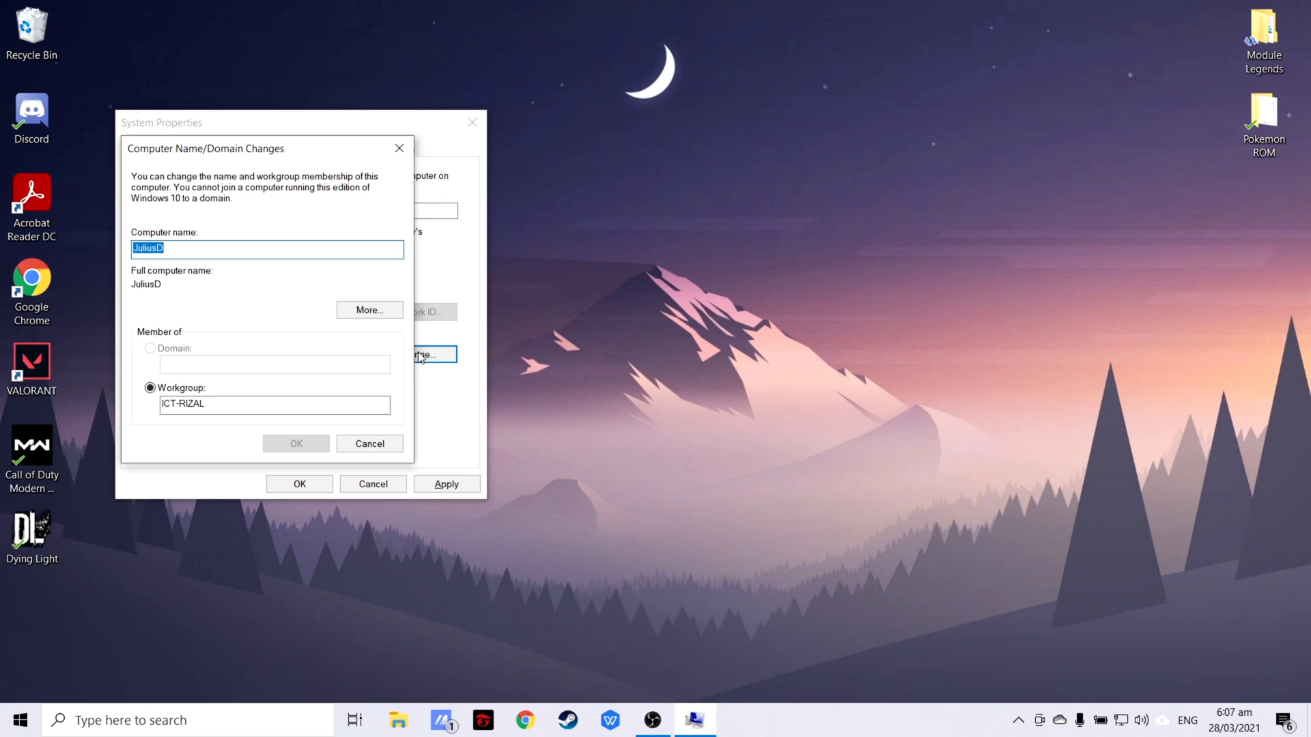
pyautogui.write('Divinagracia')
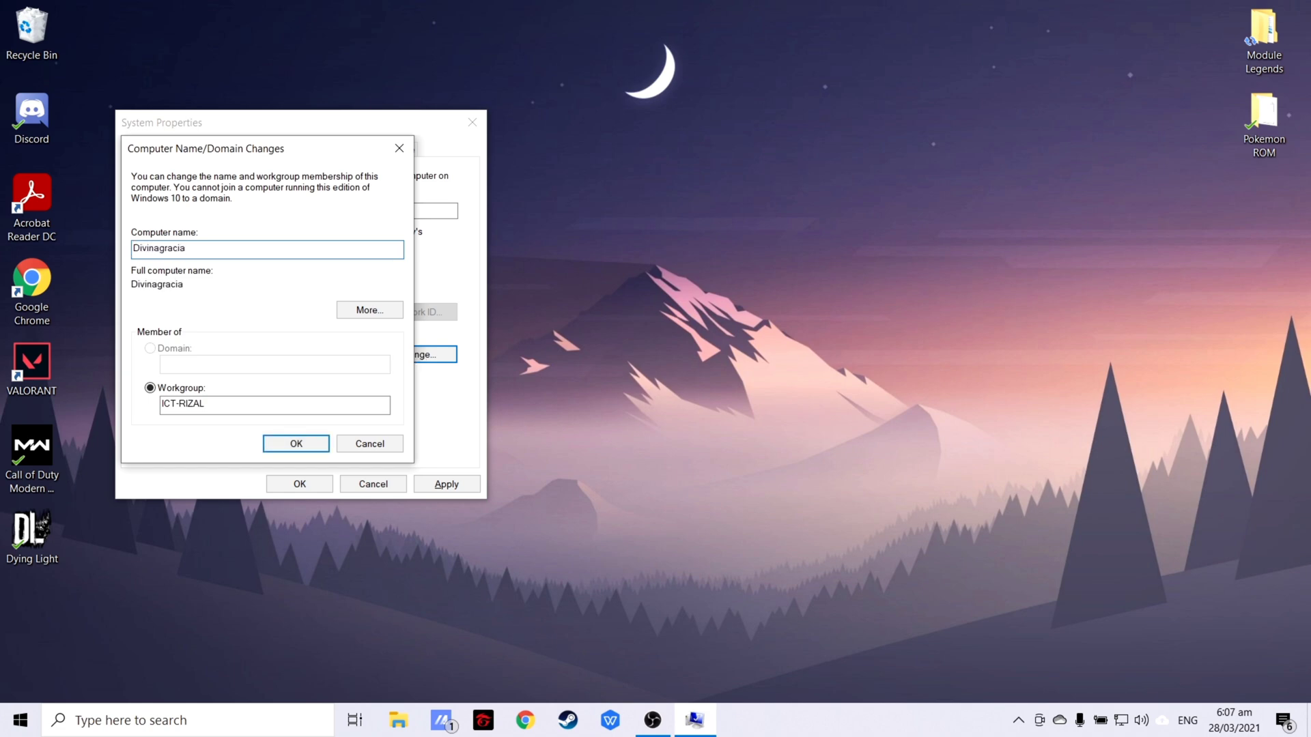
pyautogui.write('J')
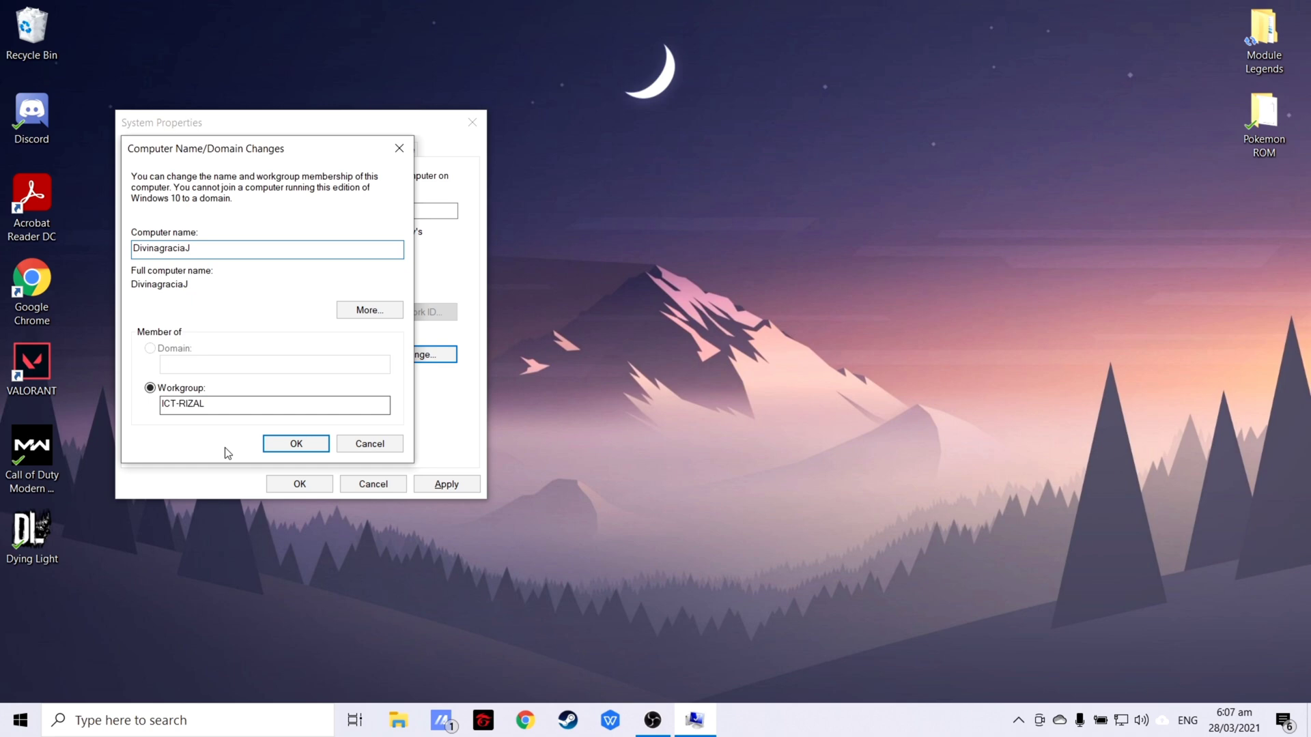
pyautogui.hotkey('ctrl', 'a')
pyautogui.press('BackSpace')
pyautogui.write('I')
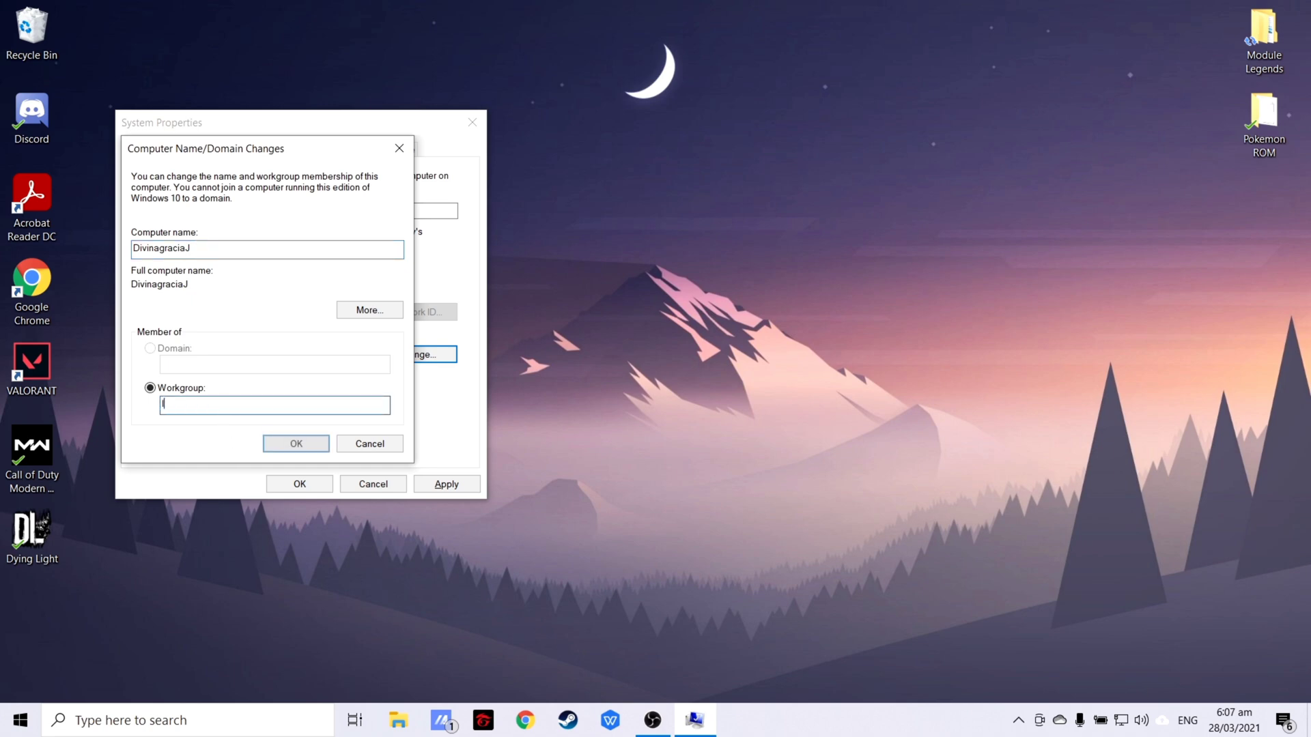
pyautogui.write('CT-CSS')
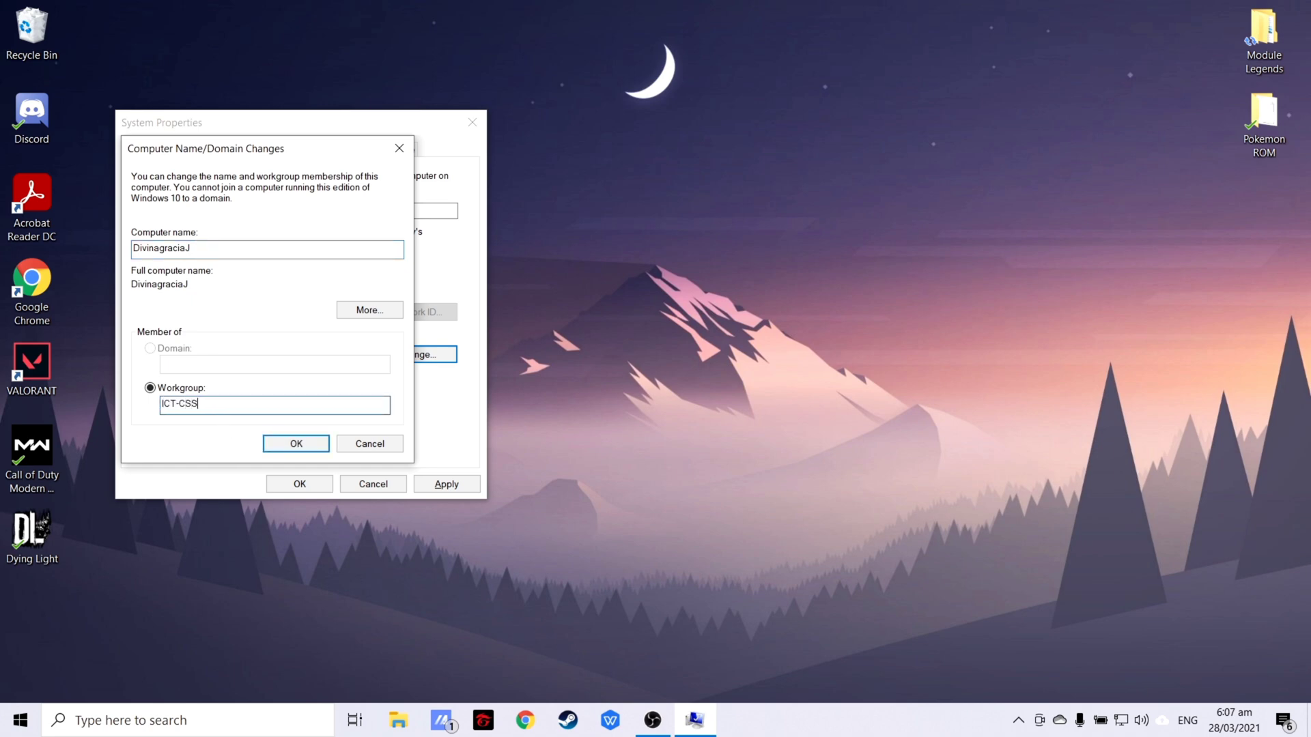
pyautogui.write('-RIZAL')
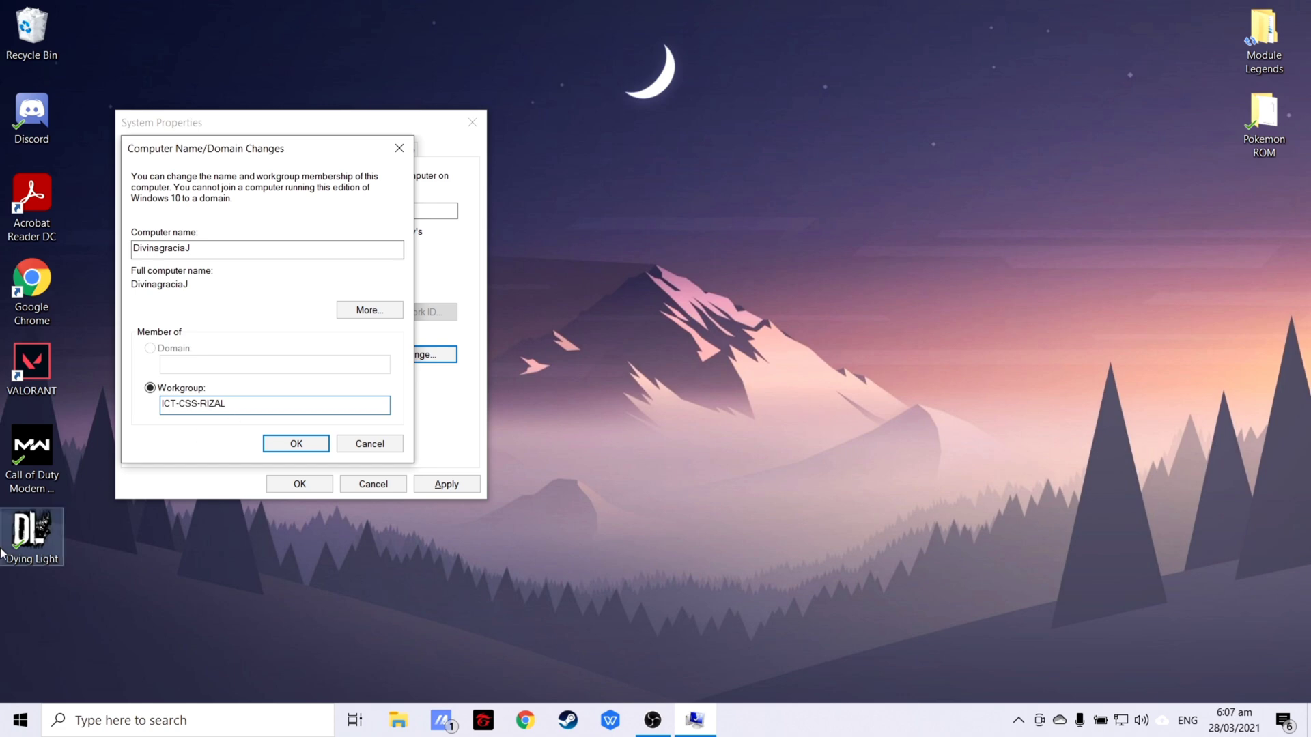
pyautogui.click(305, 446)
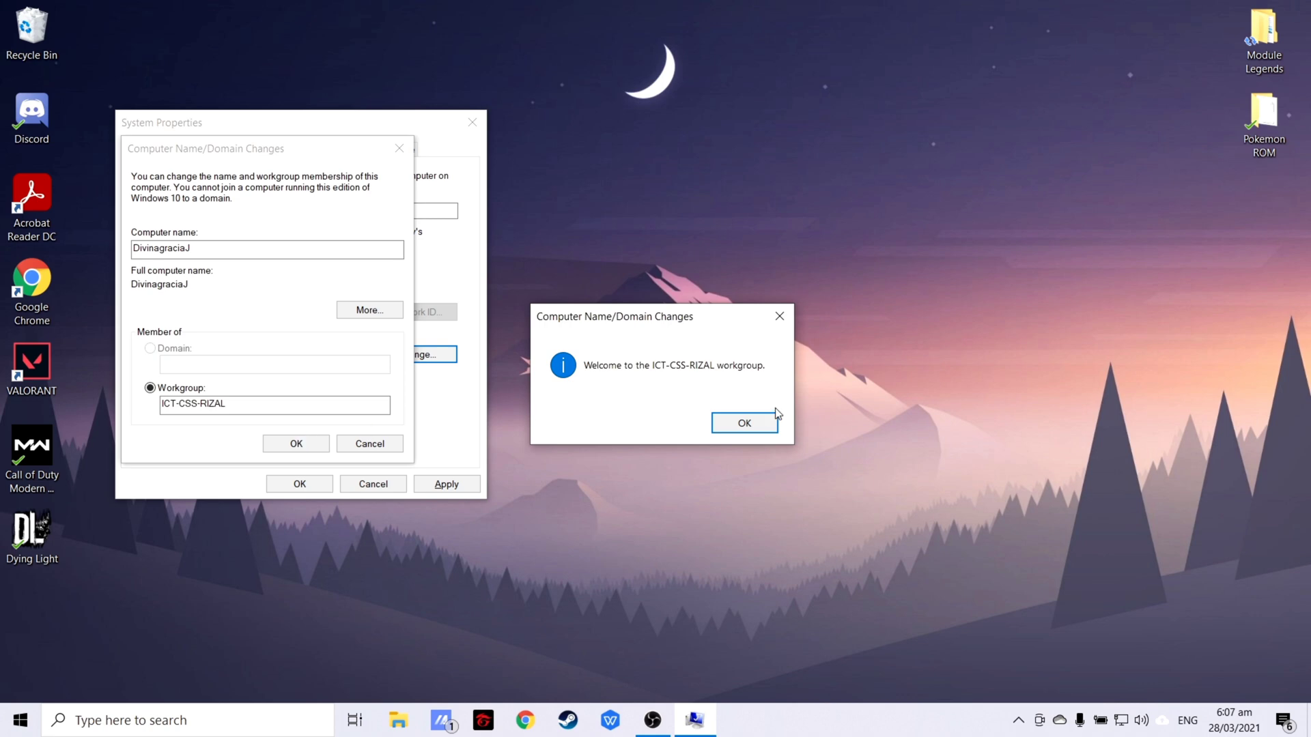
# Dismiss the workgroup welcome and restart notices, then close System Properties to apply the changes
pyautogui.click(748, 422)
pyautogui.click(752, 387)
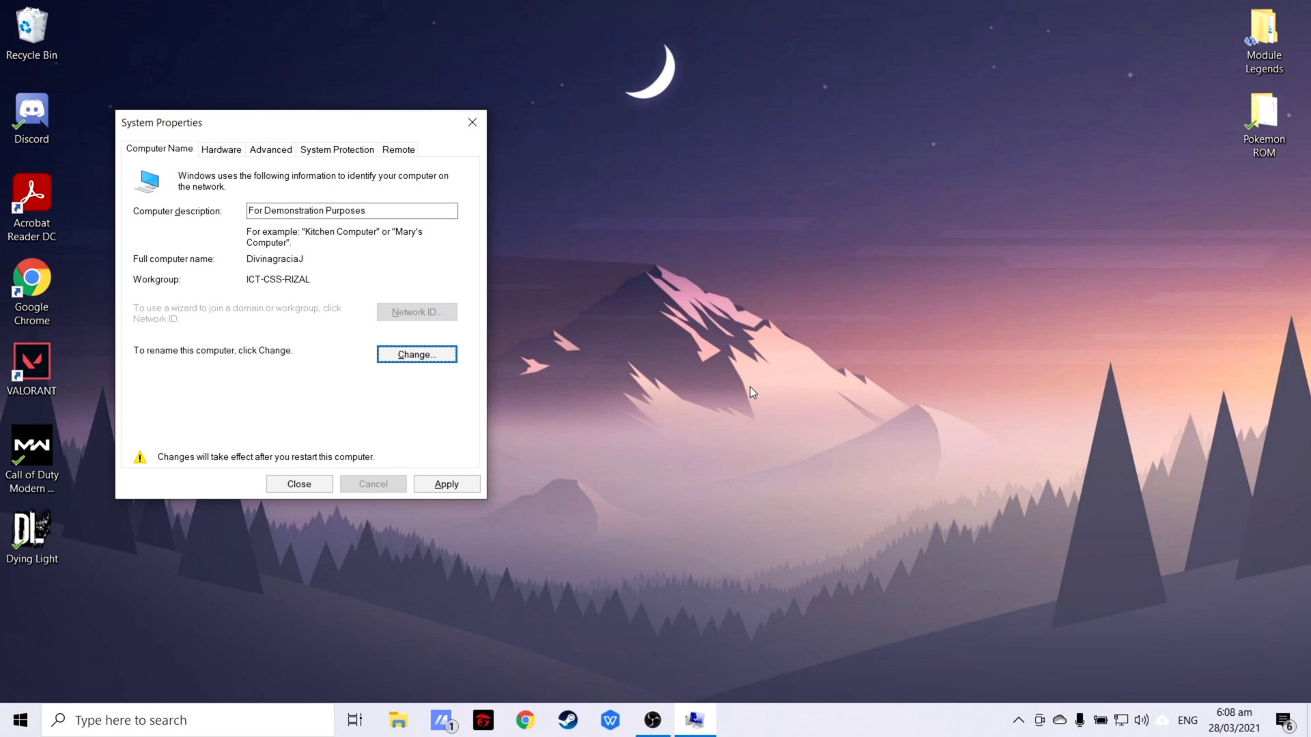
pyautogui.click(444, 489)
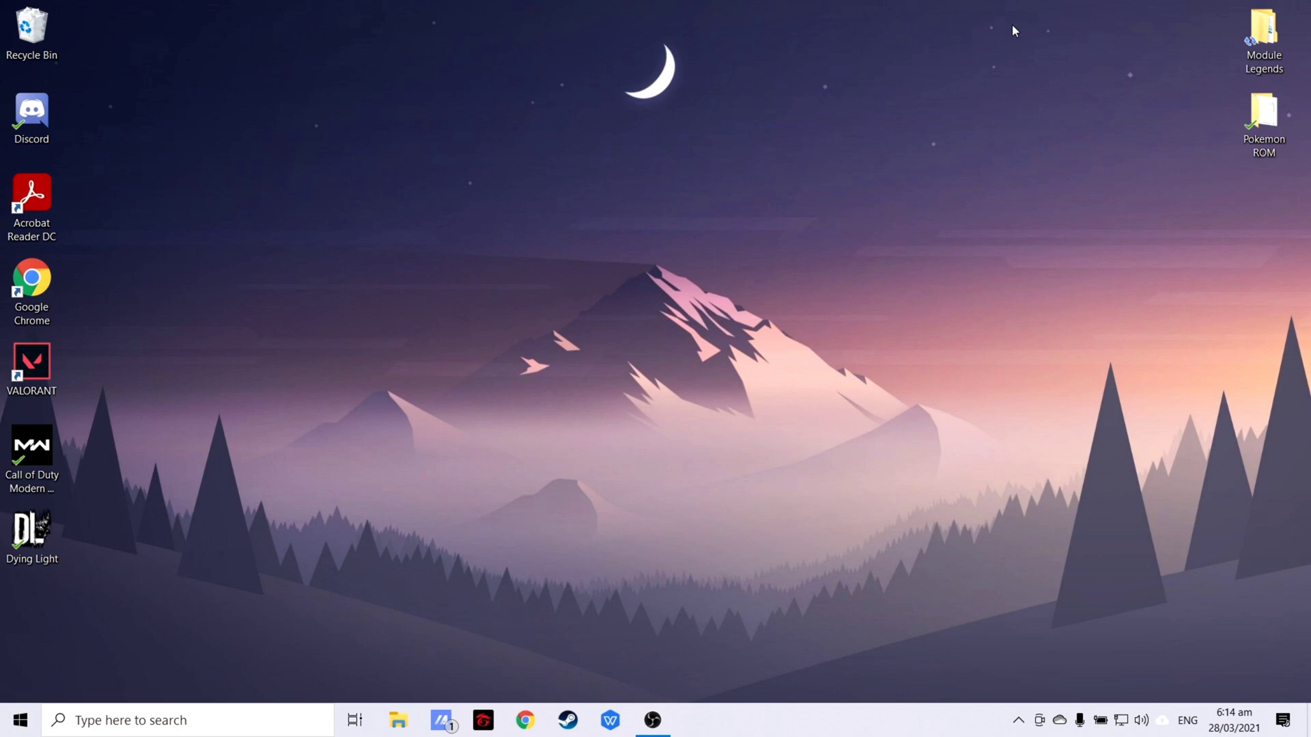
pyautogui.press('super+r')
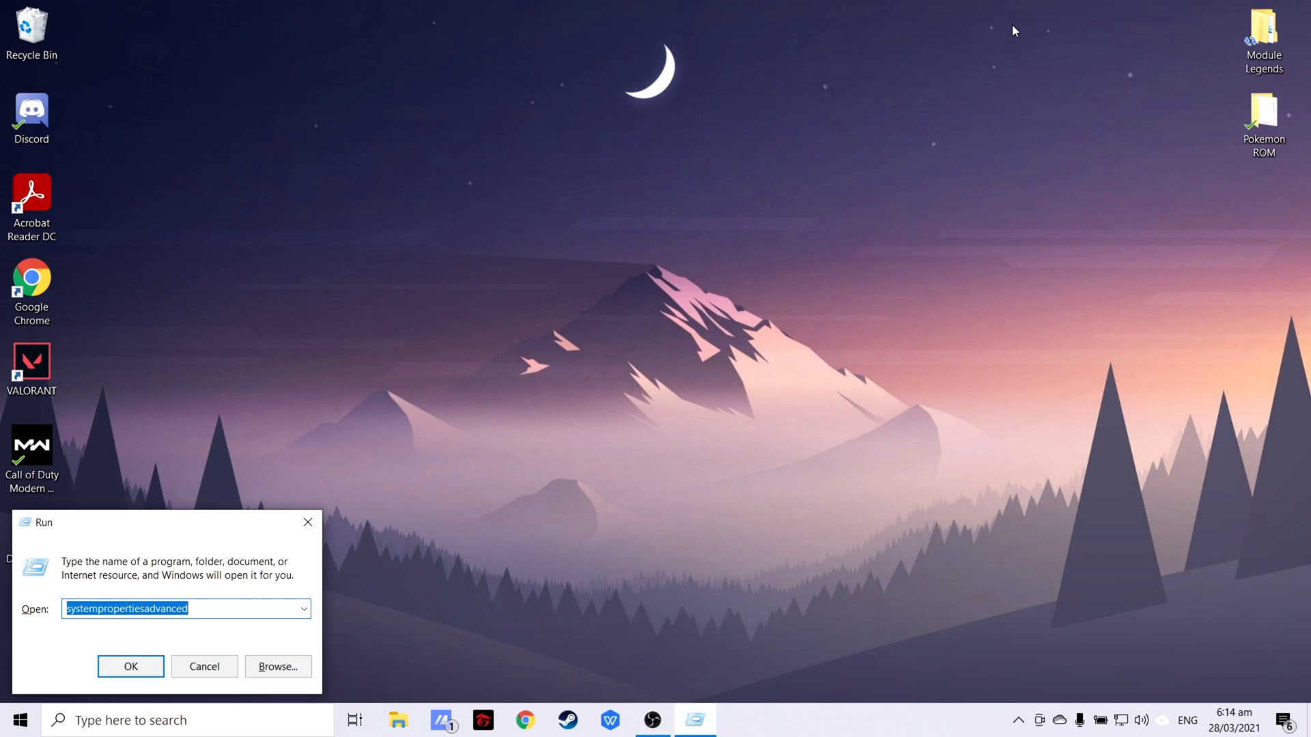
pyautogui.write('system')
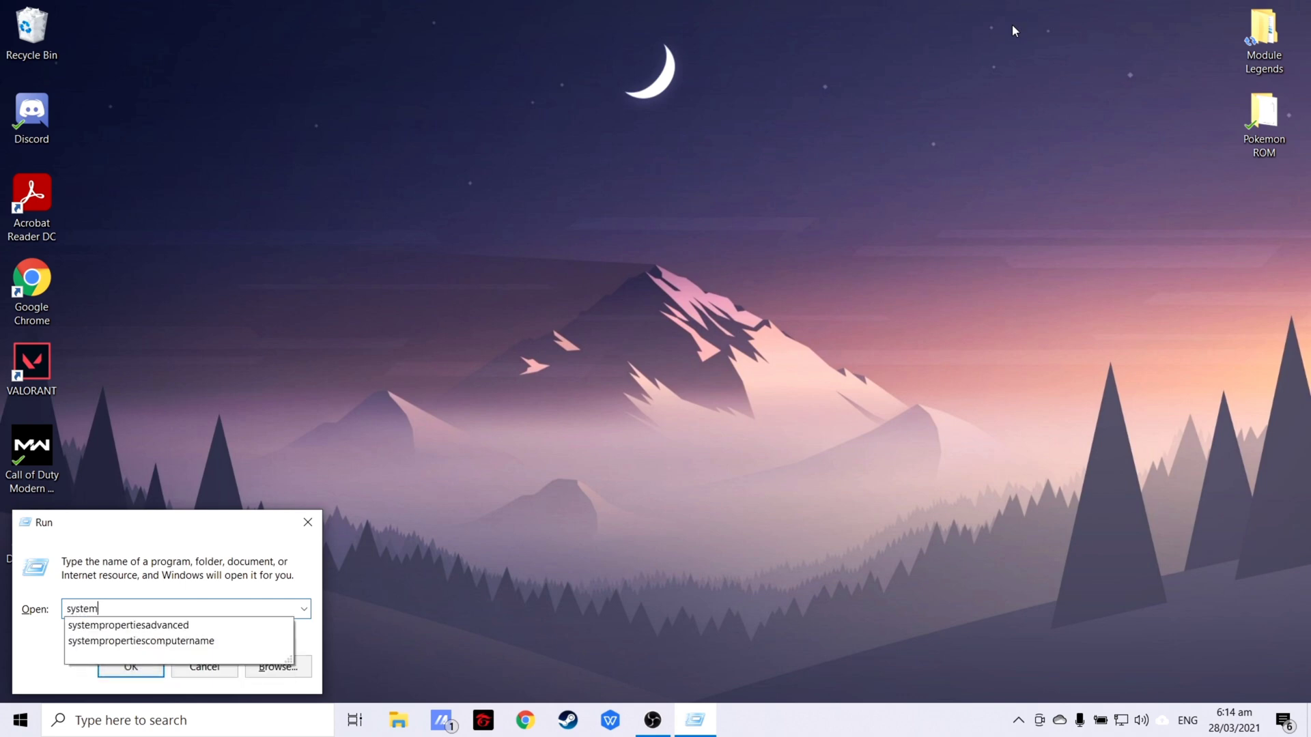
pyautogui.write('propertiescomputerja')
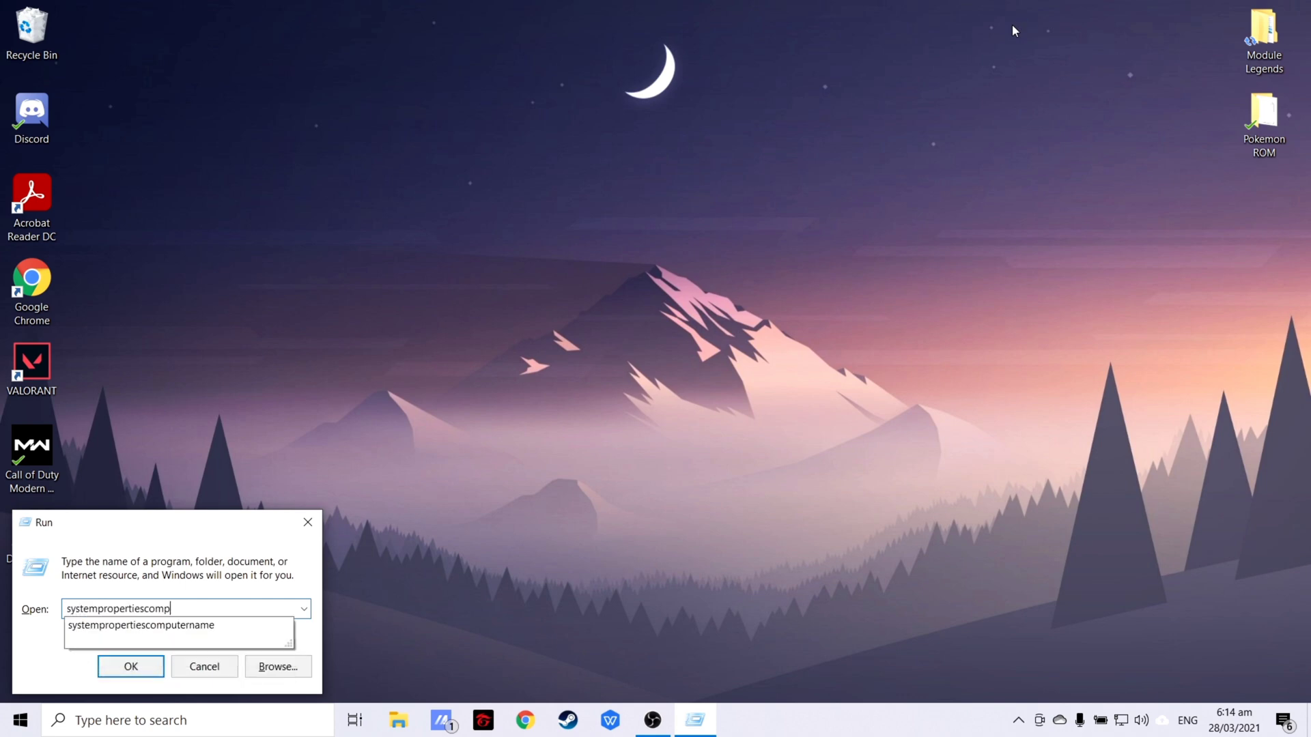
pyautogui.press('BackSpace')
pyautogui.press('BackSpace')
pyautogui.write('name')
pyautogui.press('Return')
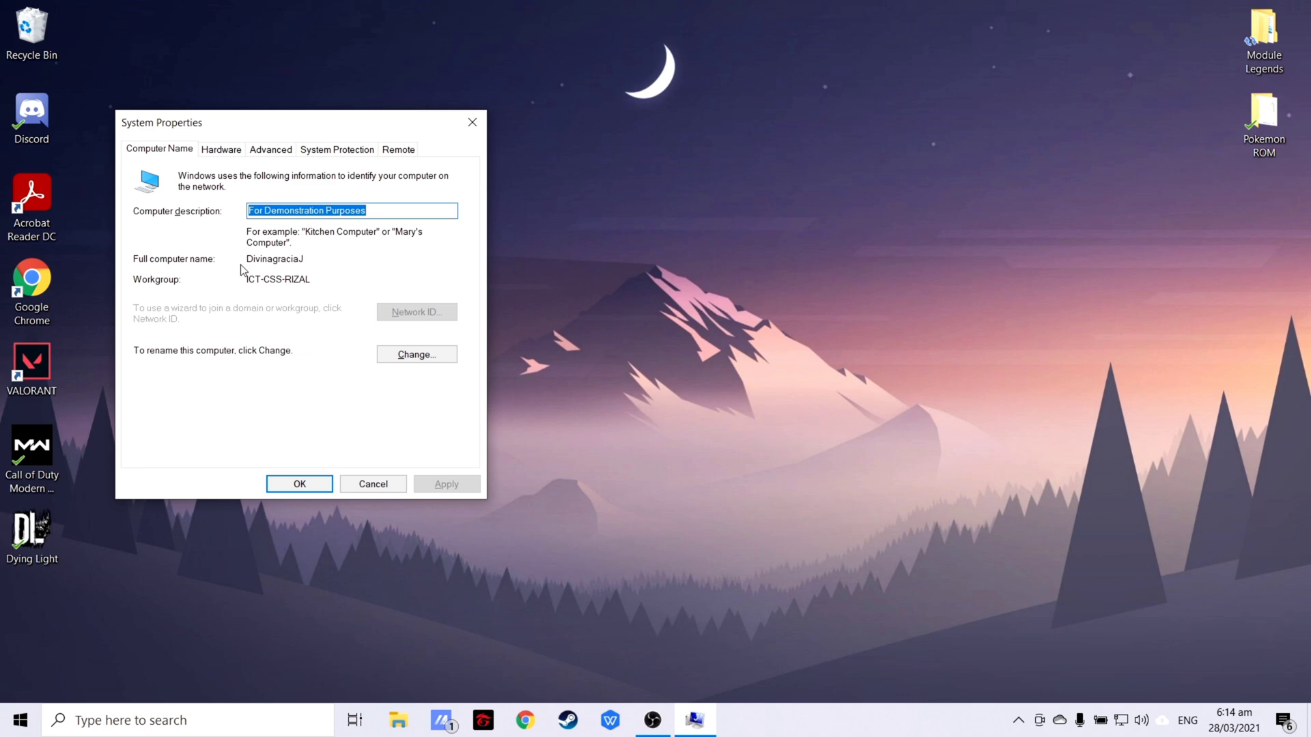
pyautogui.click(316, 487)
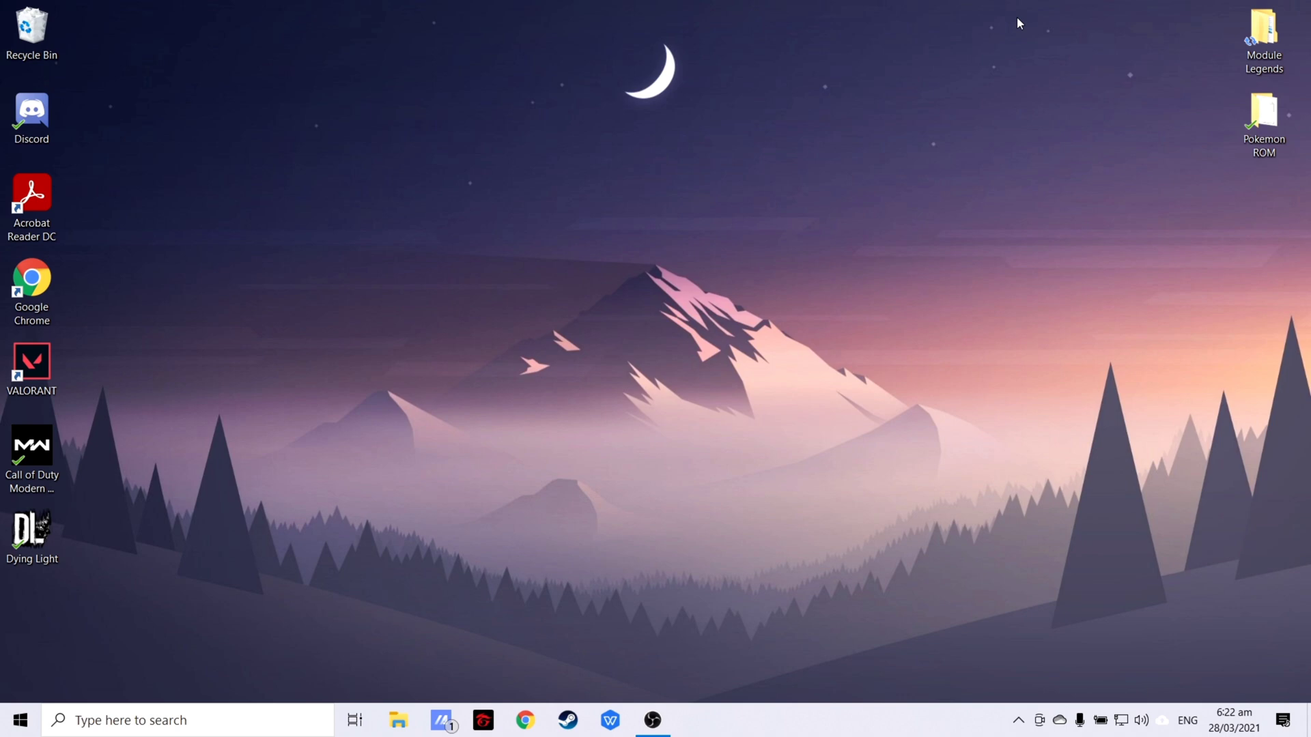
# Search Start for 'device manager' and open Device Manager
pyautogui.press('super')
pyautogui.write('d')
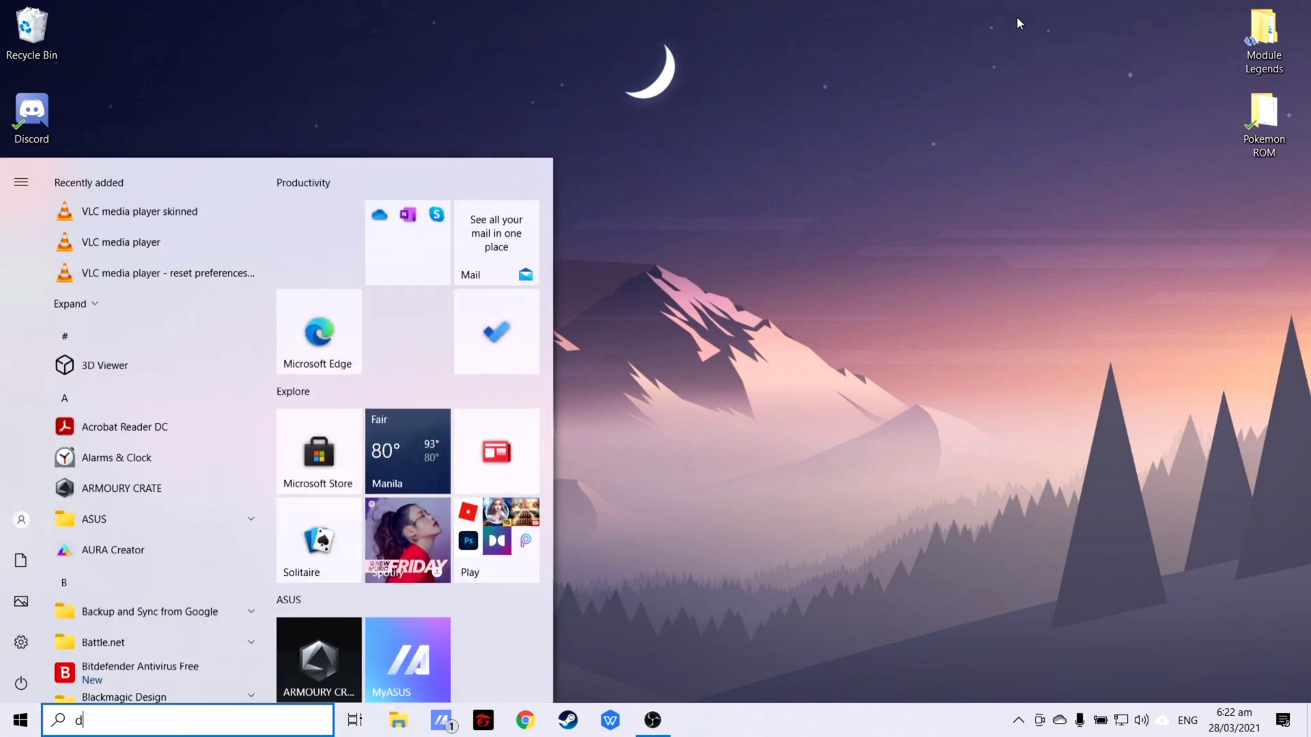
pyautogui.write('evice manager')
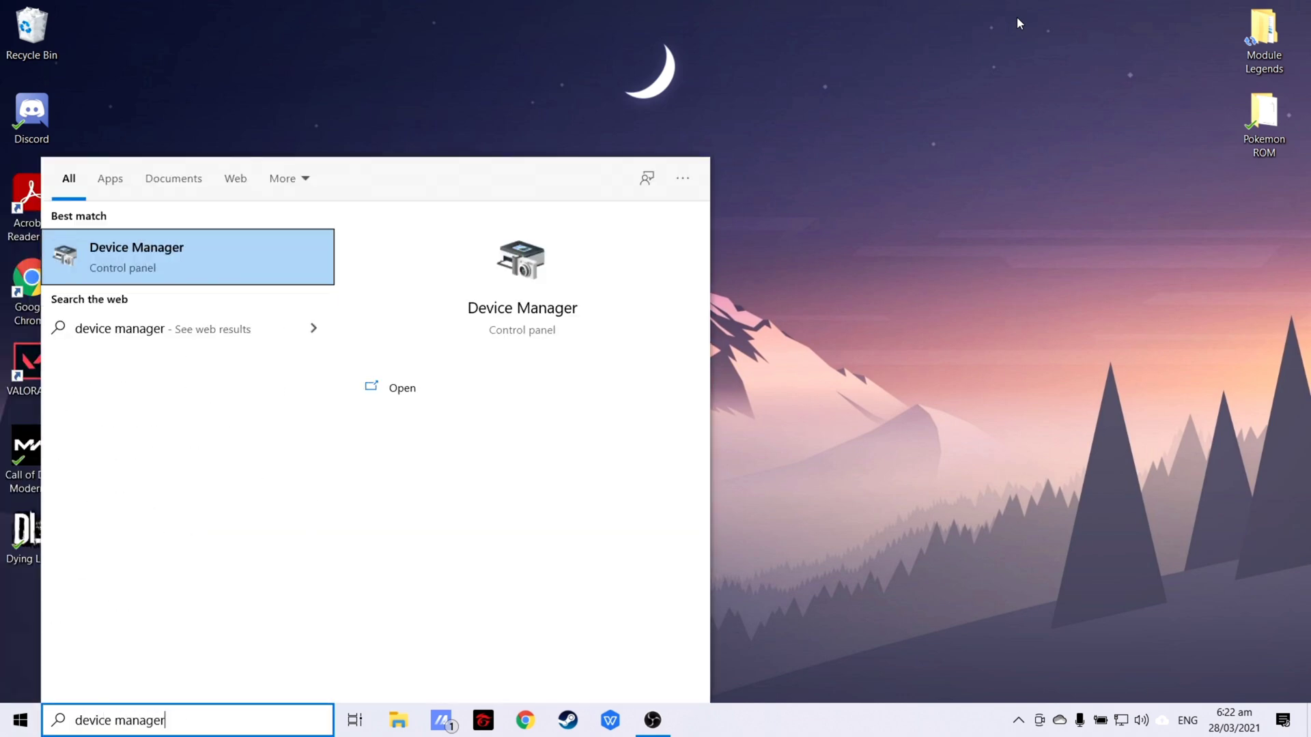
pyautogui.press('Return')
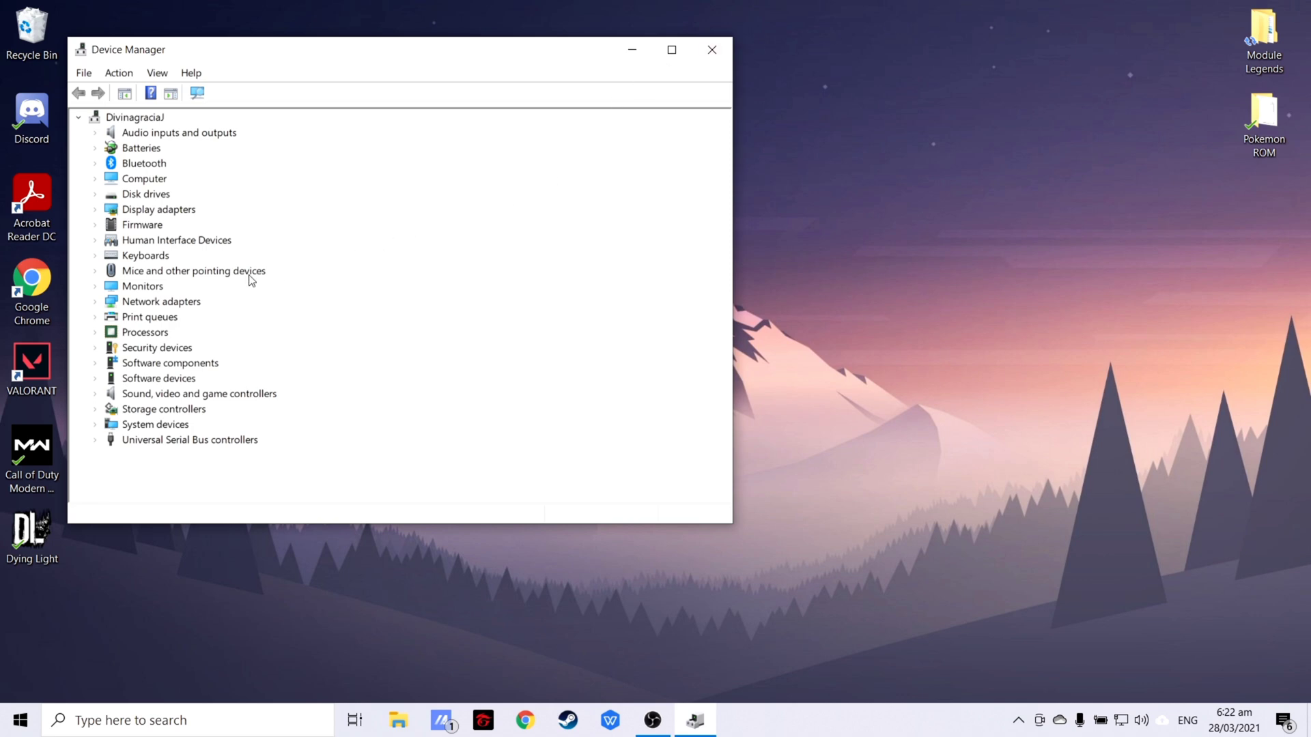
# Under Network adapters, run an automatic driver search for the Intel Wi-Fi 6 AX201, which is already up to date
pyautogui.click(96, 302)
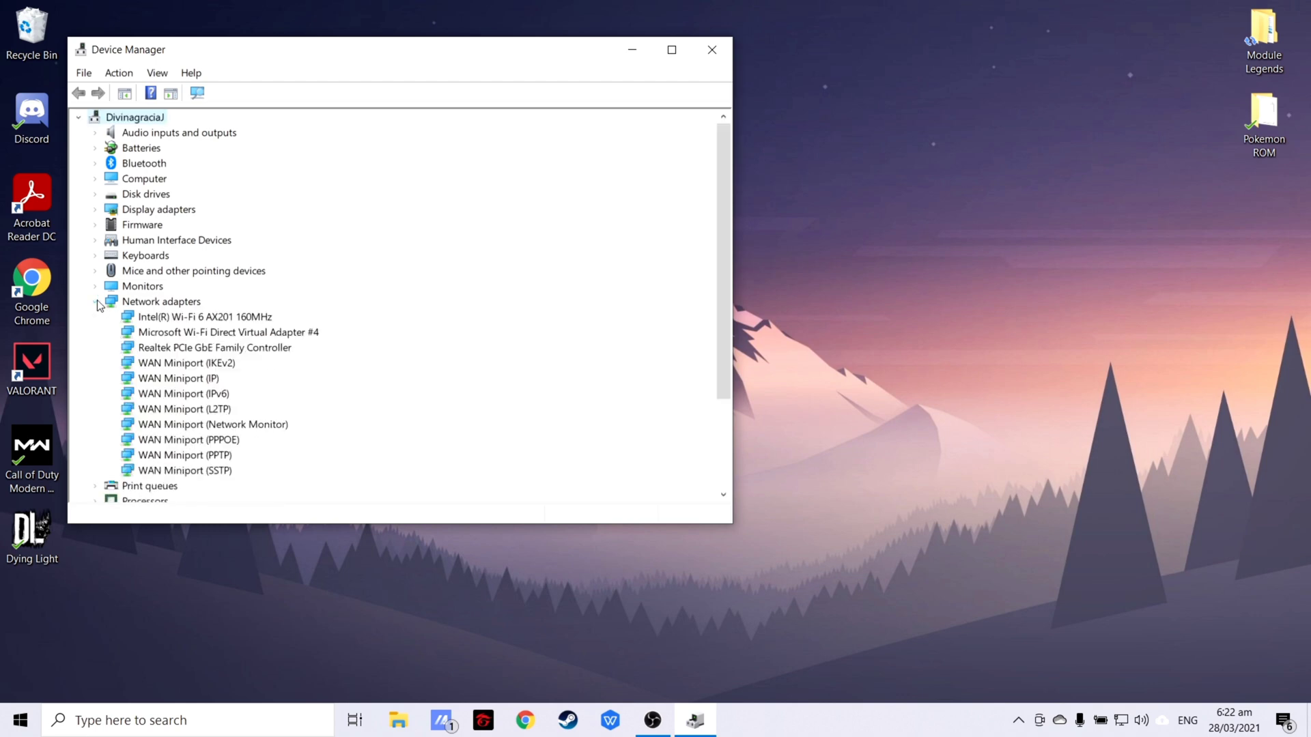
pyautogui.rightClick(172, 320)
pyautogui.rightClick(158, 333)
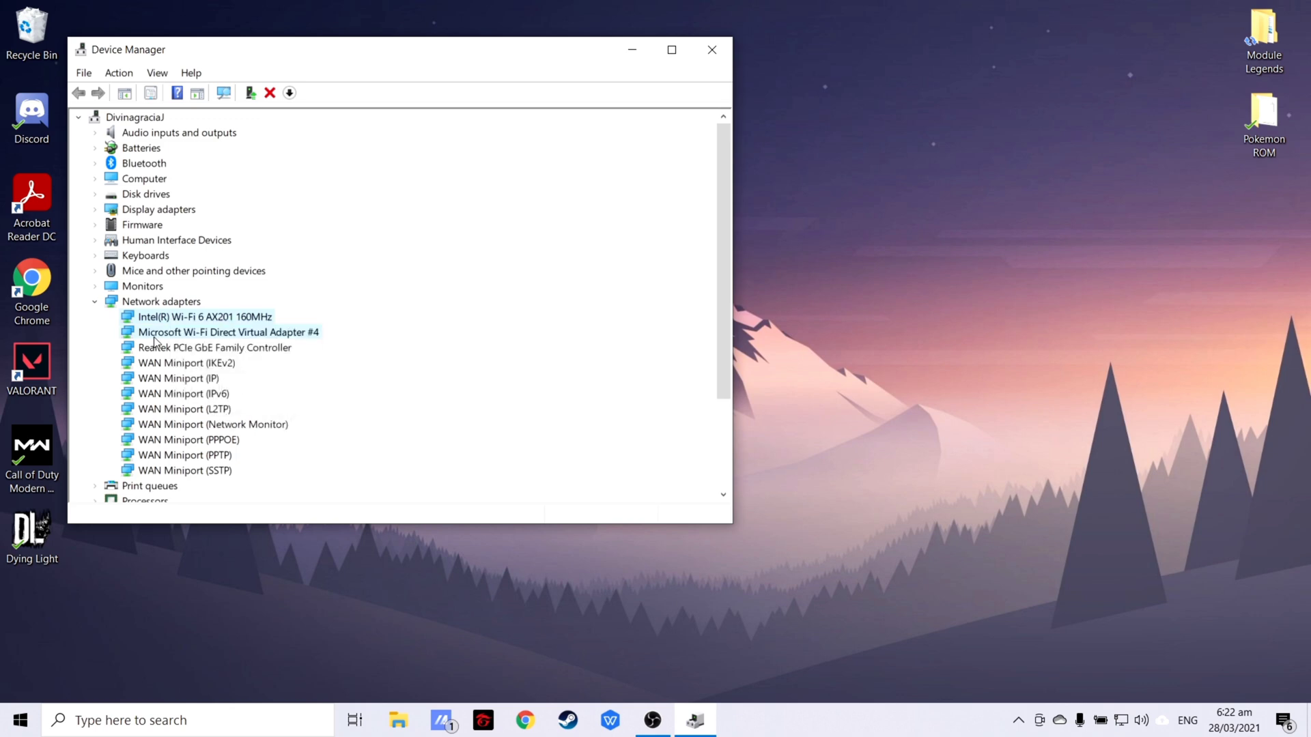
pyautogui.rightClick(146, 350)
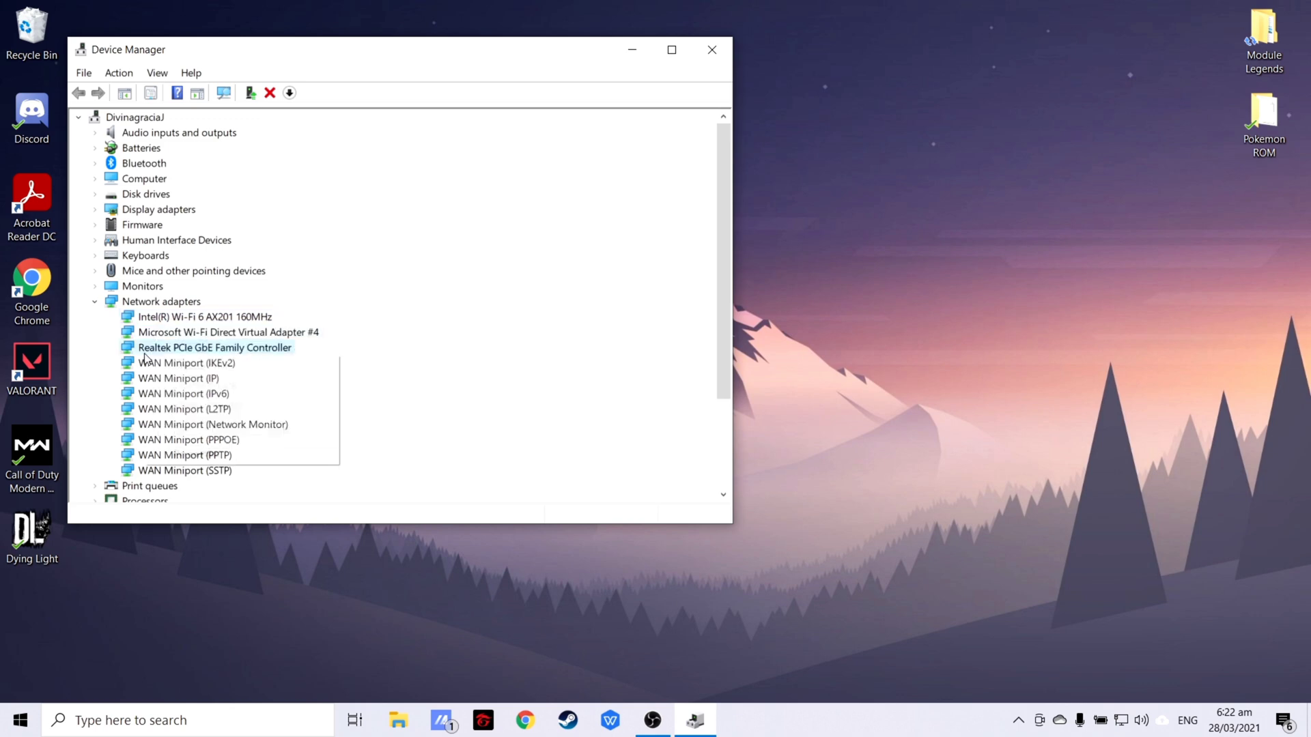
pyautogui.rightClick(172, 317)
pyautogui.click(301, 239)
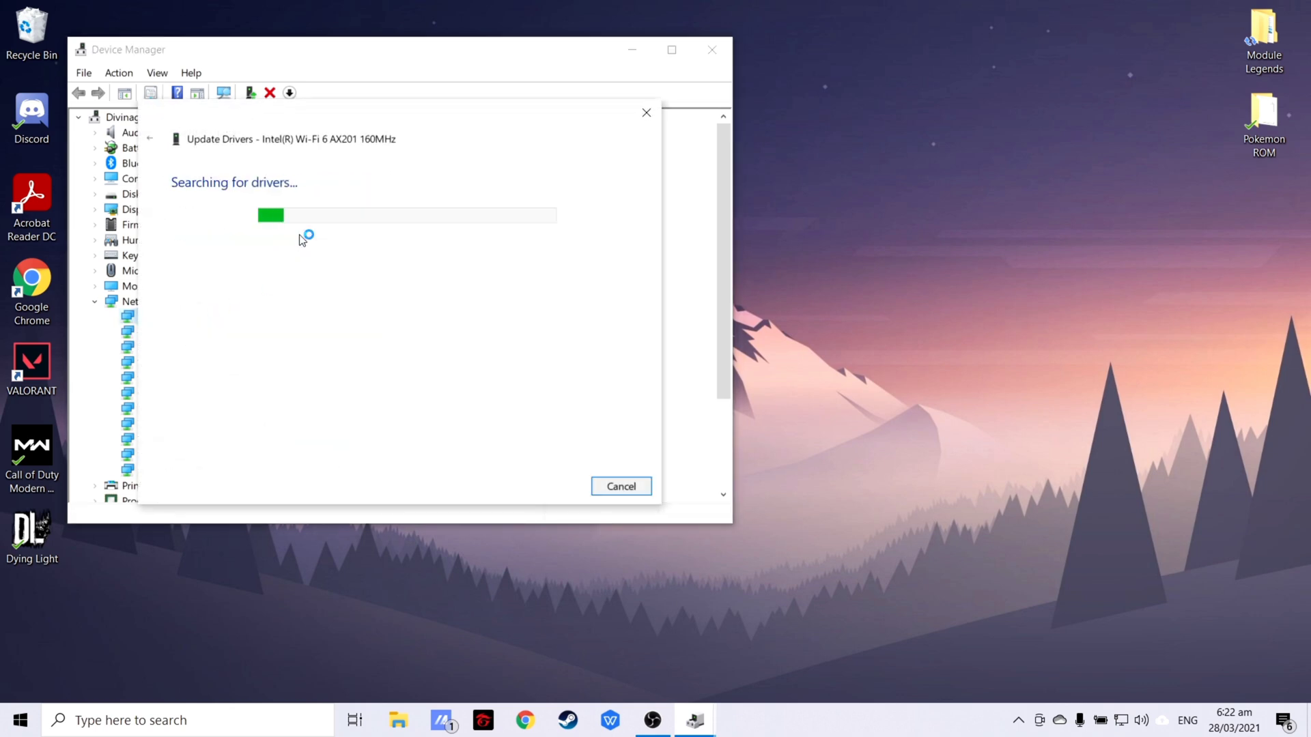
pyautogui.click(618, 487)
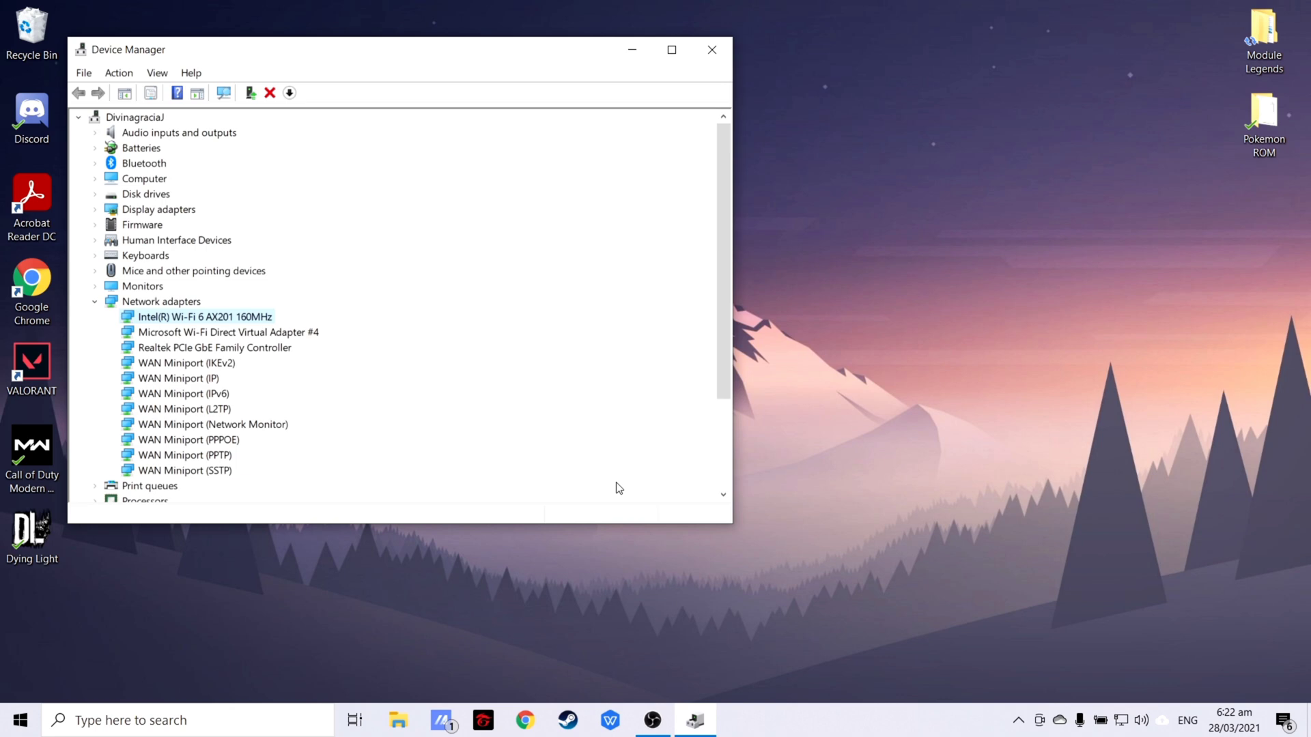
# Close Device Manager, check for updates in Windows Update settings, then close Settings
pyautogui.click(712, 49)
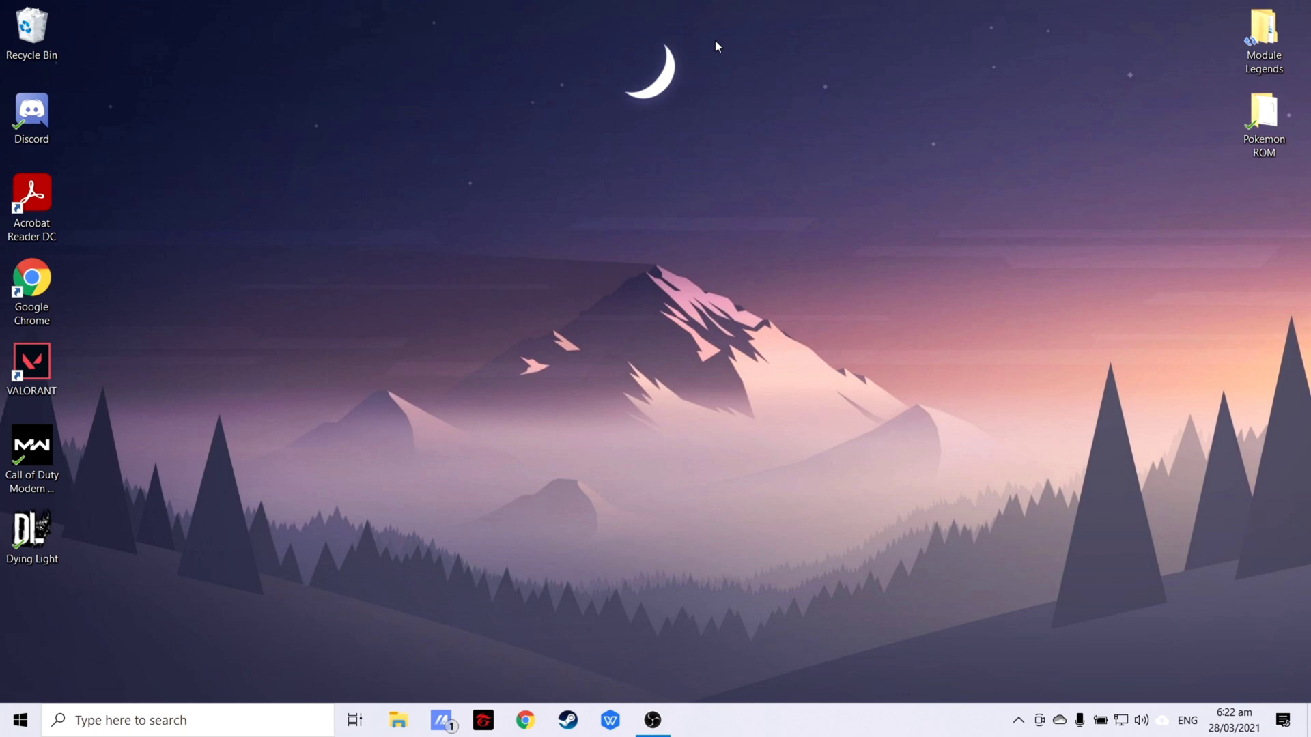
pyautogui.press('super')
pyautogui.write('win')
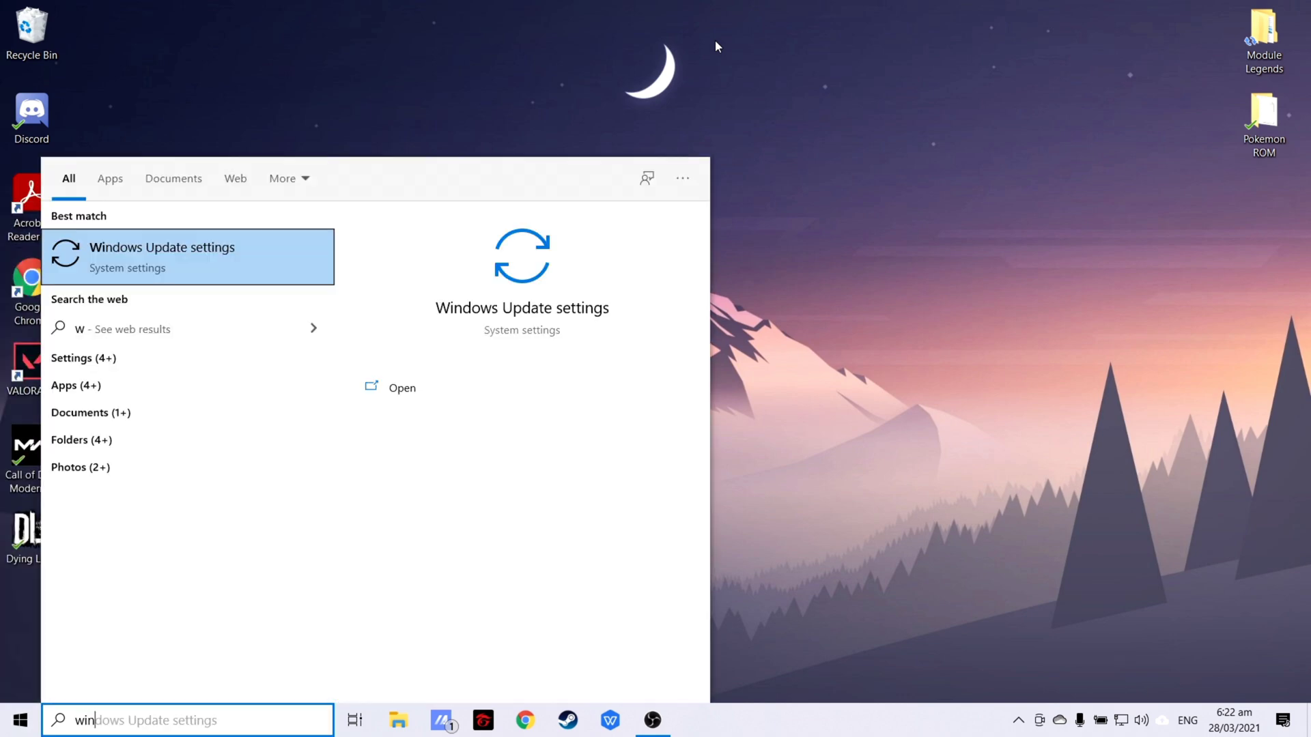
pyautogui.write('dows')
pyautogui.press('Down')
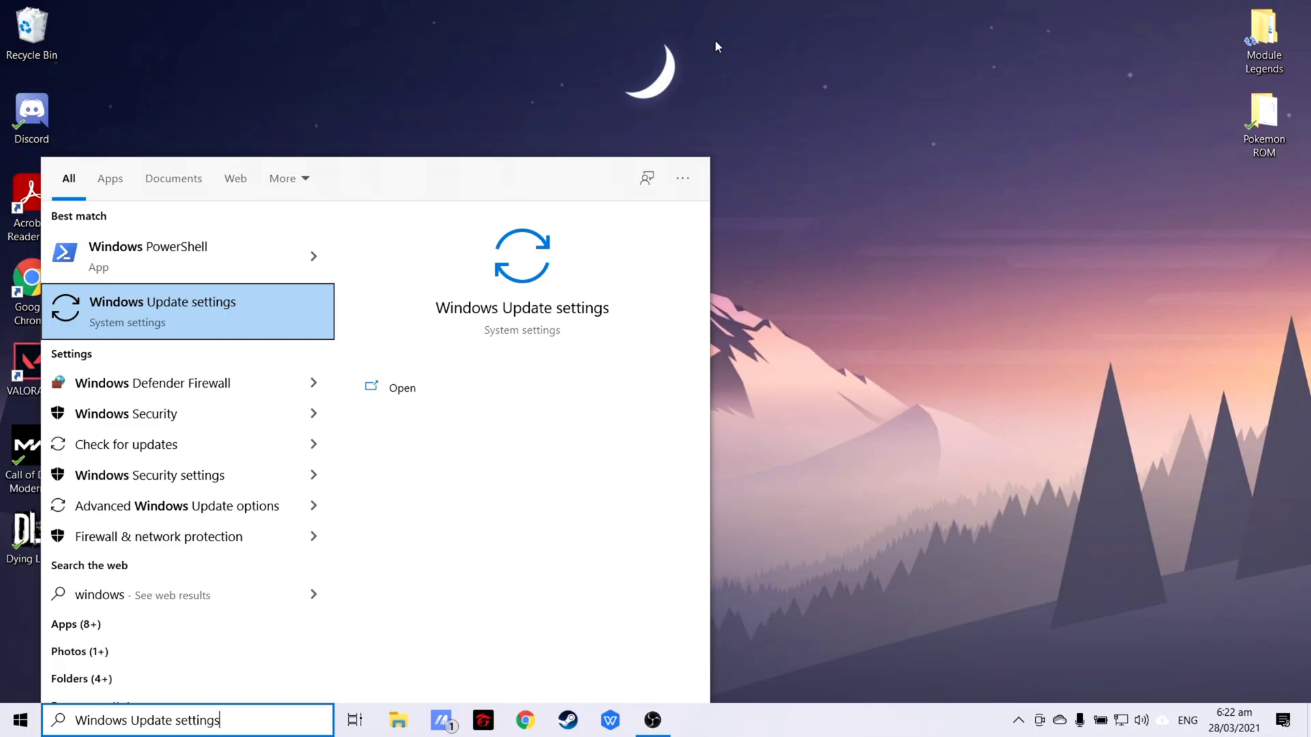
pyautogui.press('Return')
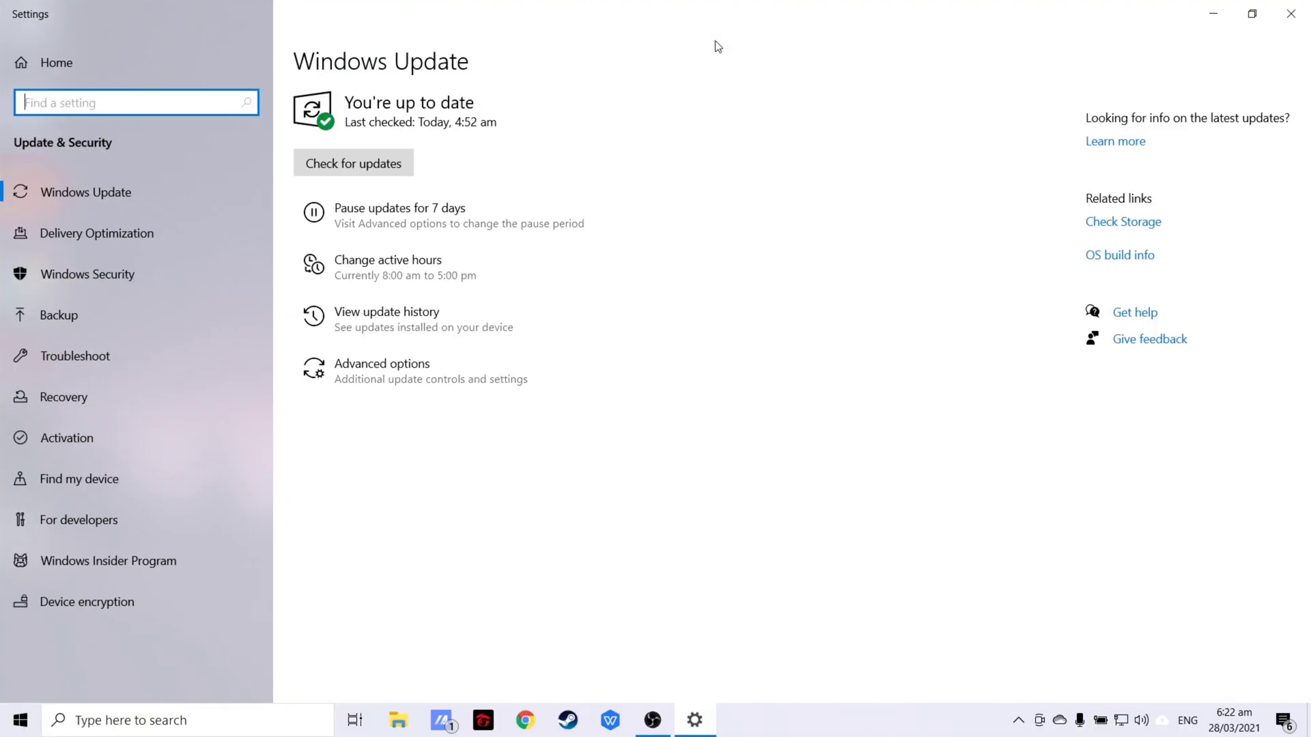
pyautogui.click(396, 164)
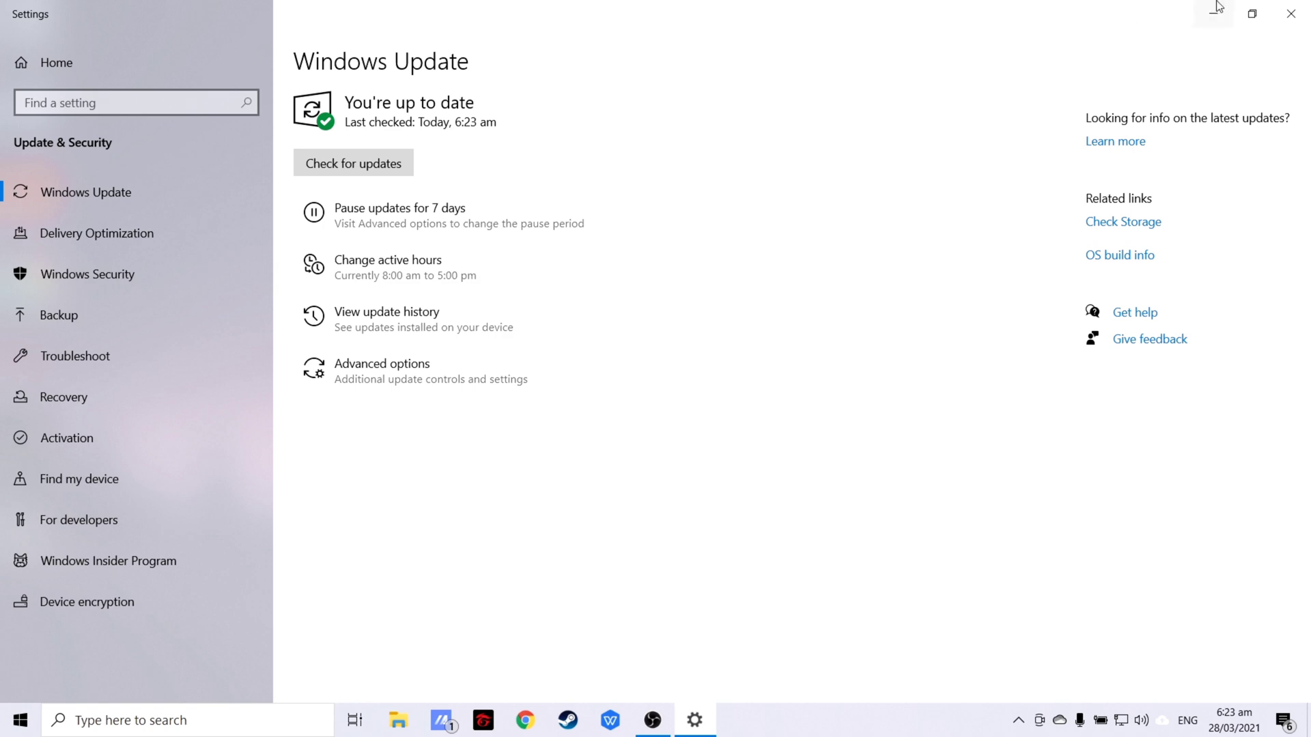
pyautogui.click(1291, 13)
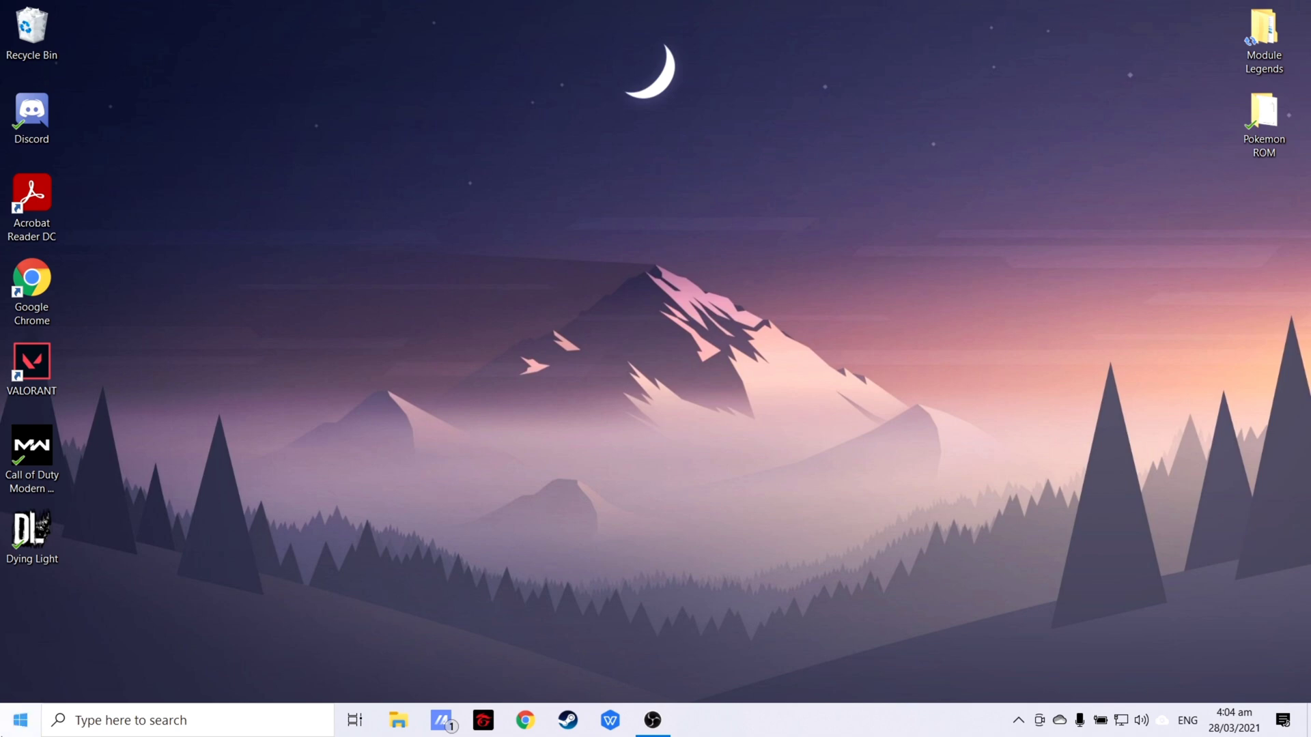
# Open Local Area Connection* 4 properties from Network & Internet adapter options and select Internet Protocol Version 4
pyautogui.click(19, 720)
pyautogui.click(17, 642)
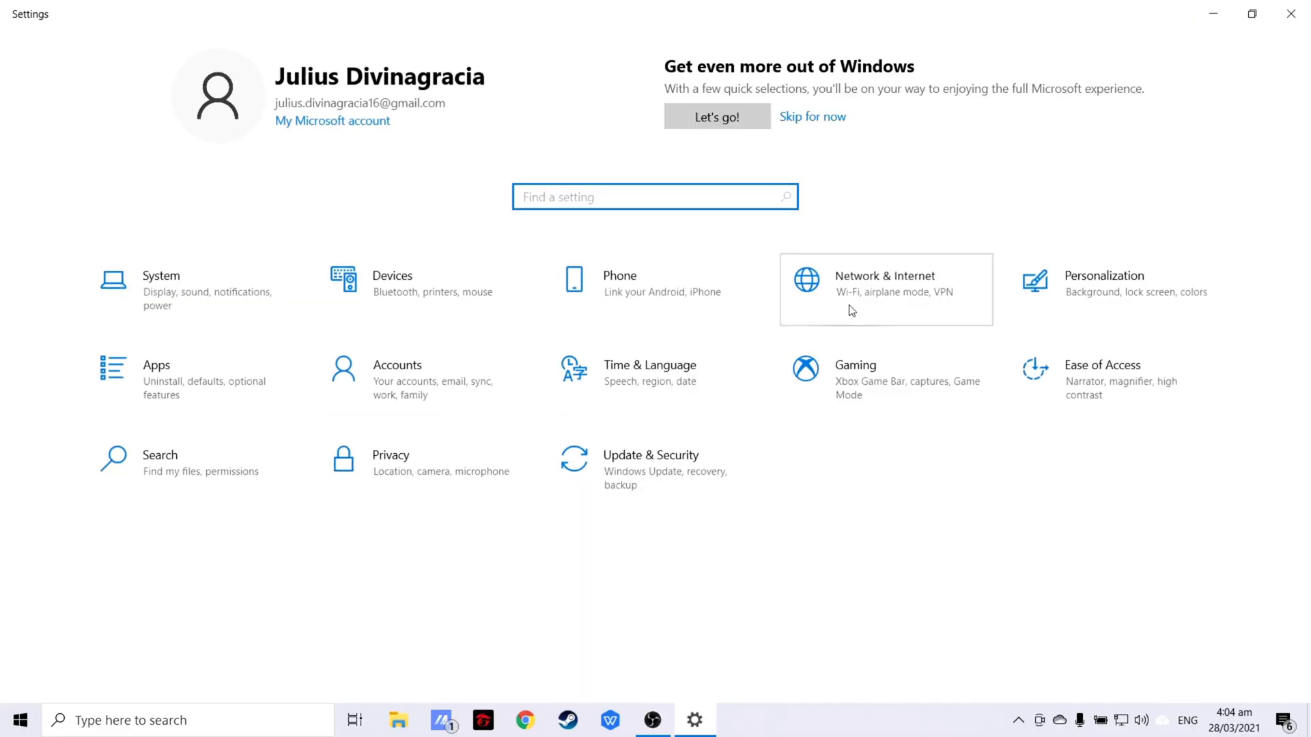
pyautogui.click(849, 307)
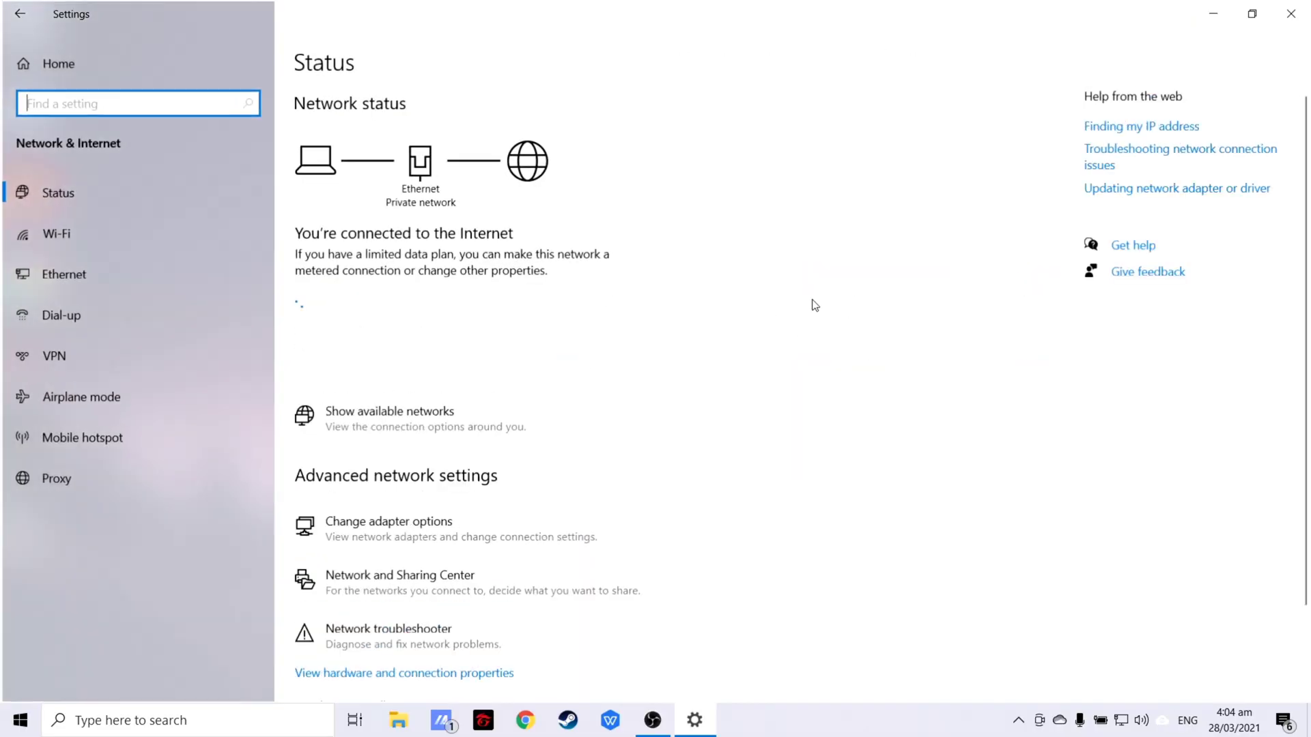
pyautogui.click(445, 536)
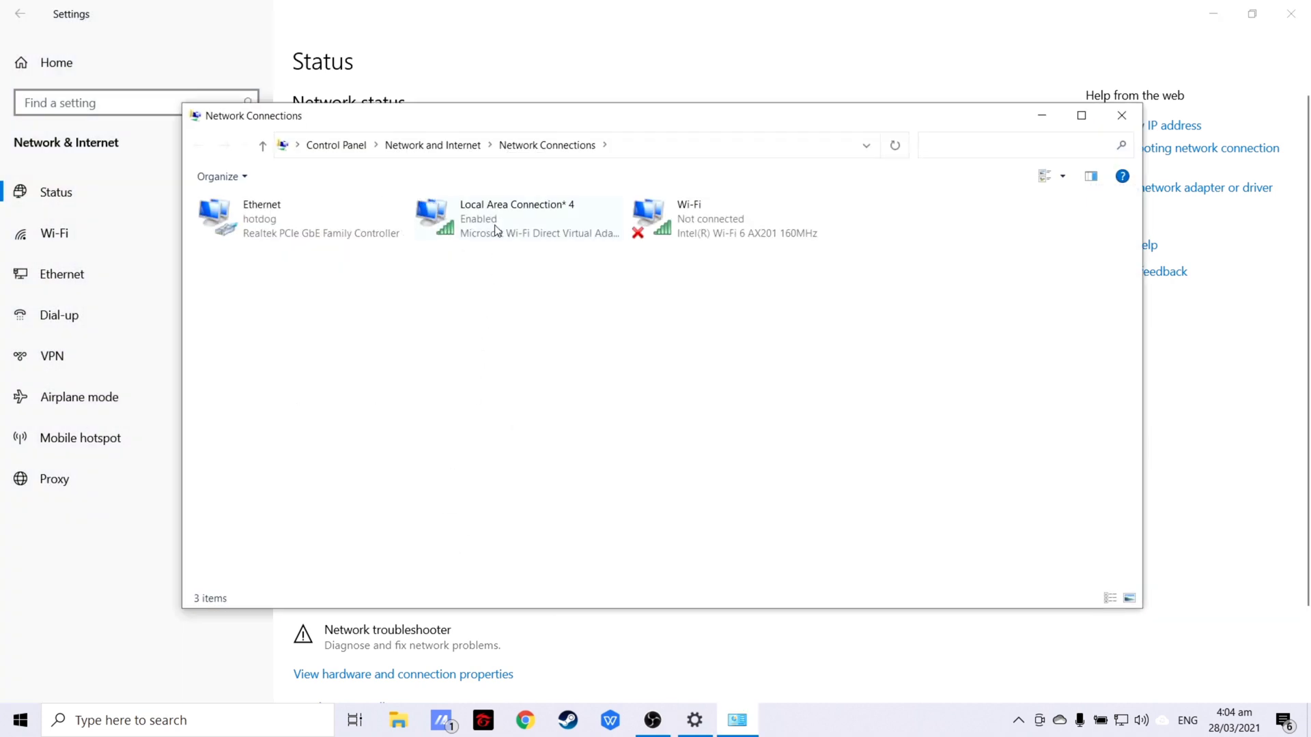
pyautogui.rightClick(496, 216)
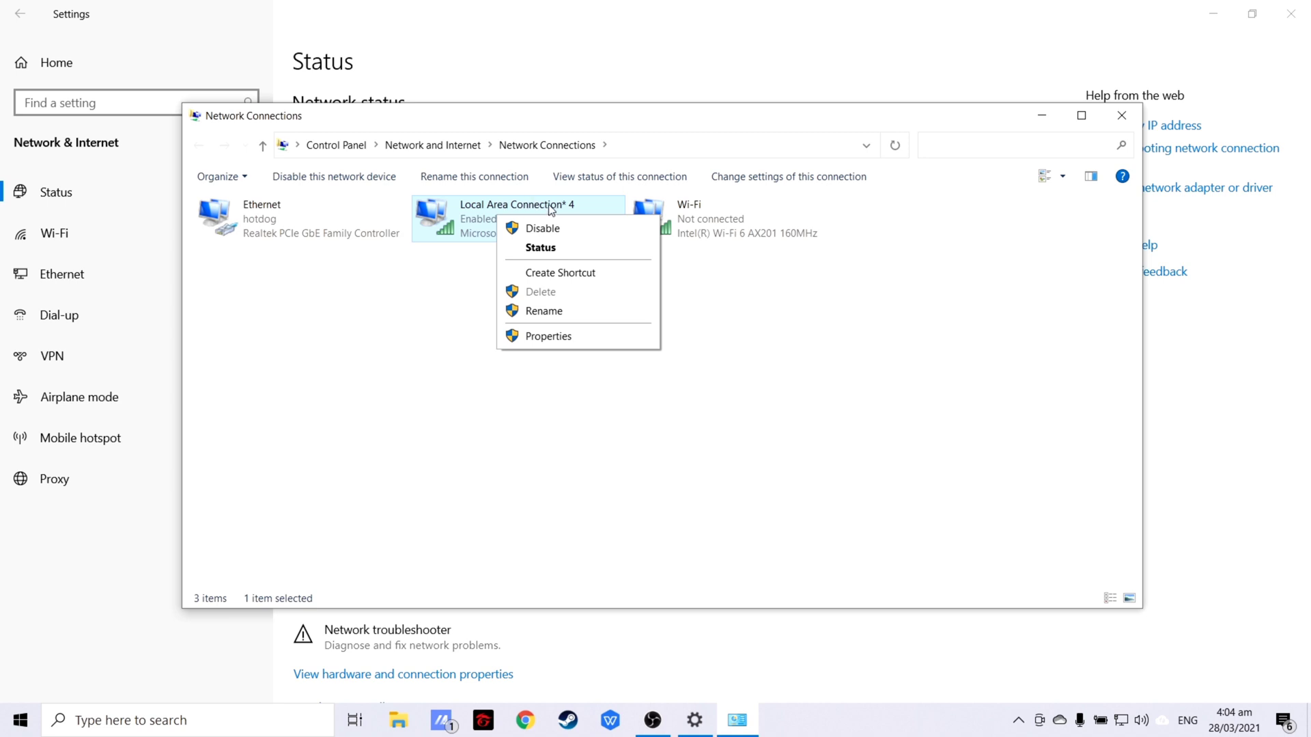
pyautogui.click(552, 337)
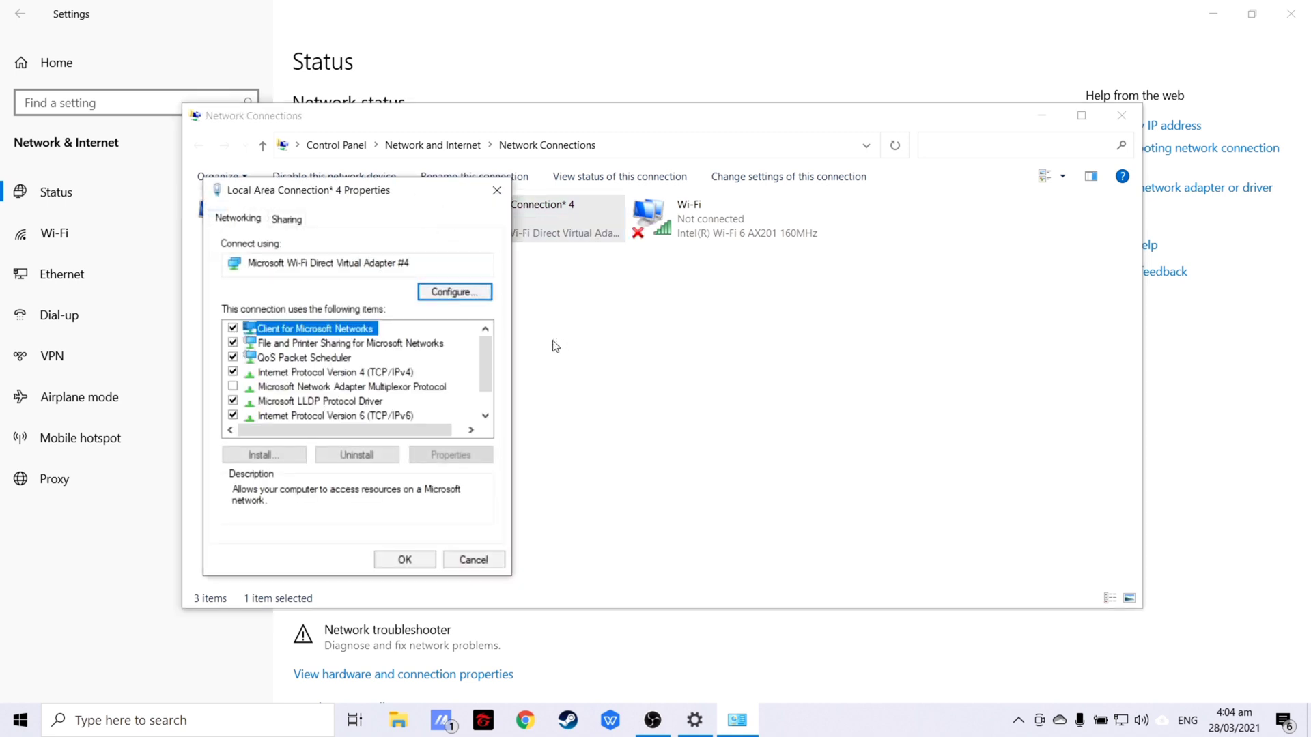
pyautogui.click(307, 376)
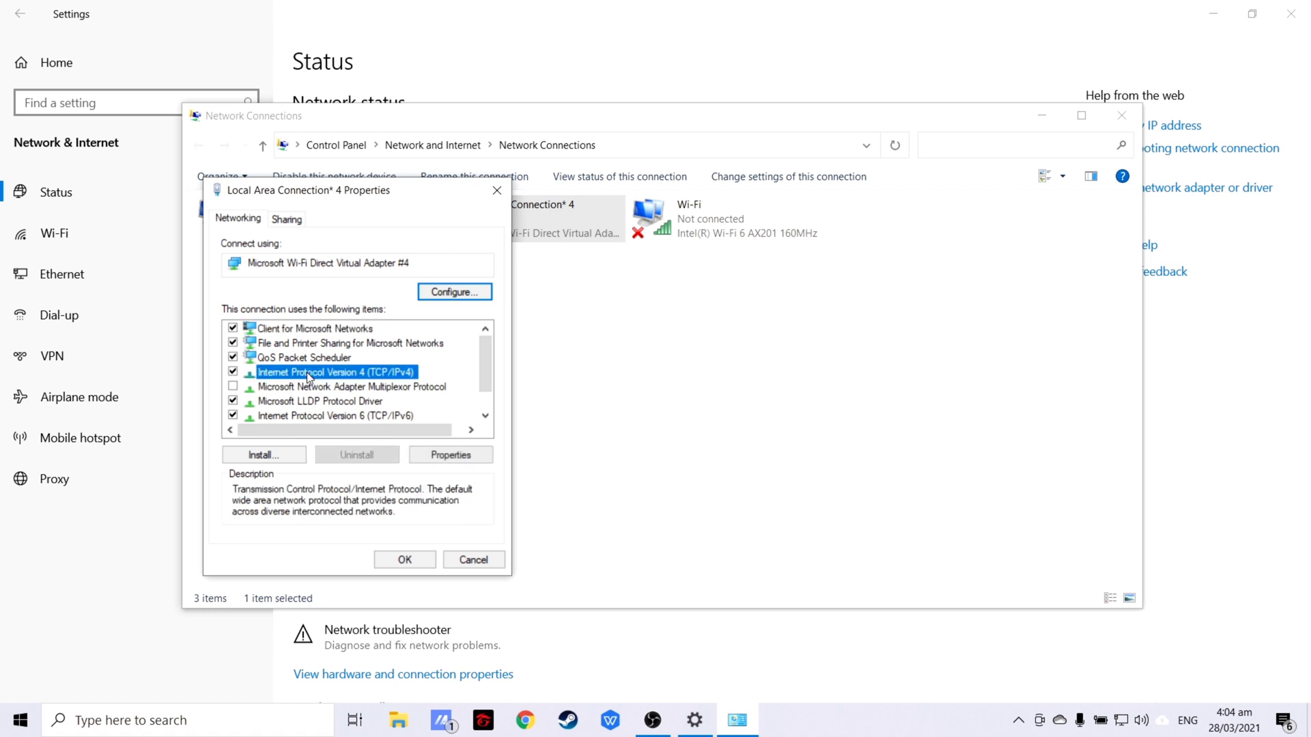
# Give IPv4 a static address of 192.168.1.170, with 192.168.1.1 as the gateway
pyautogui.click(469, 458)
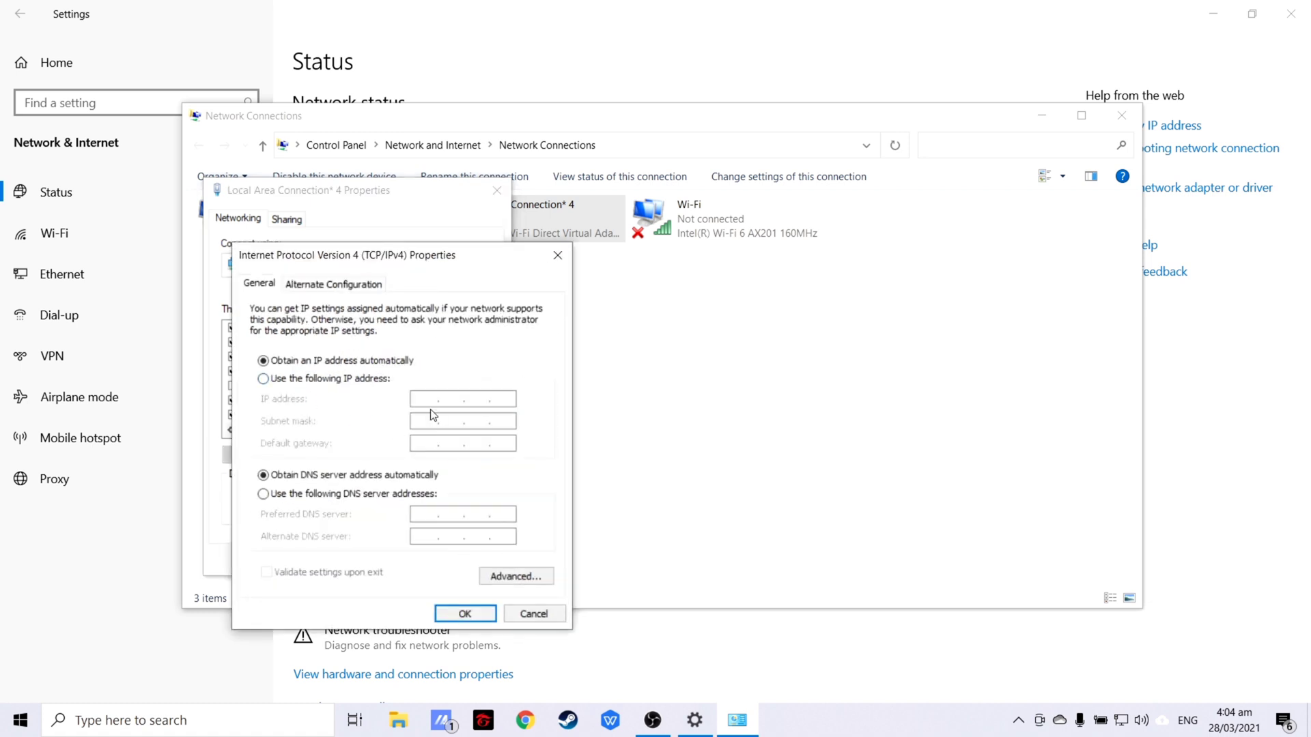
pyautogui.click(264, 381)
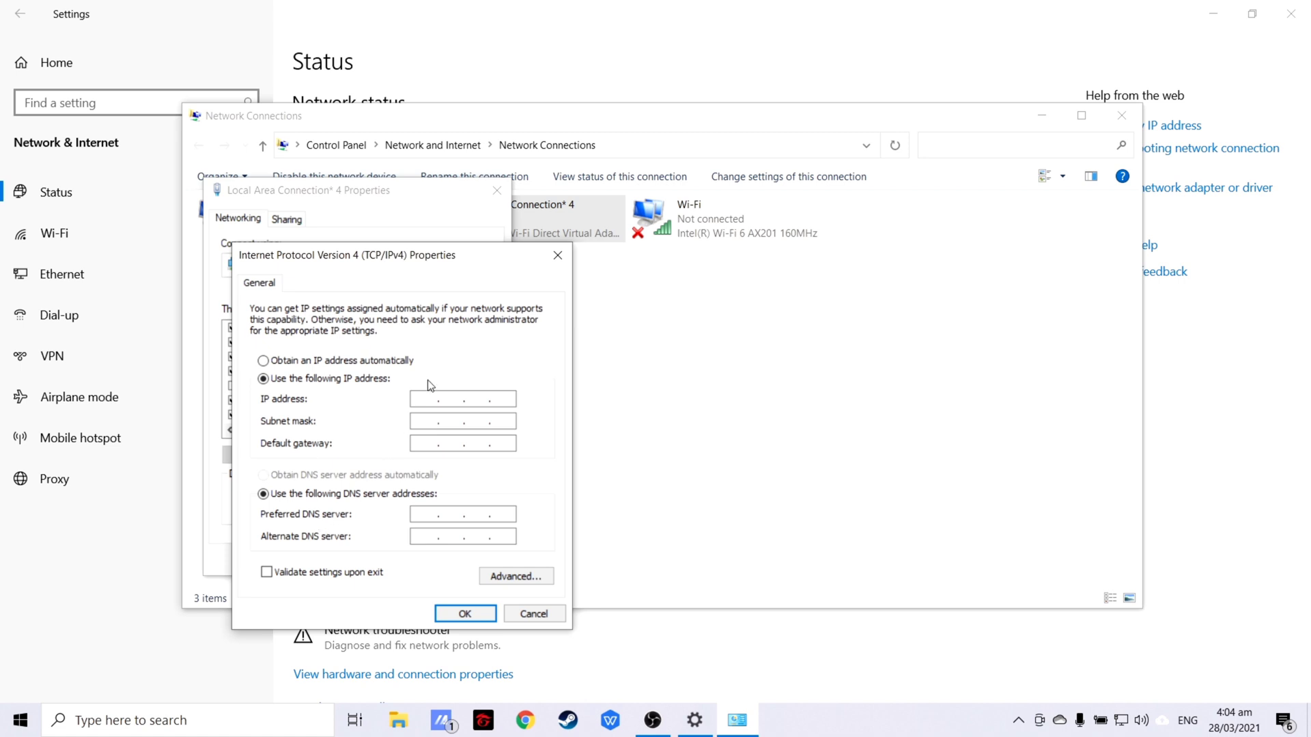
pyautogui.click(424, 405)
pyautogui.write('192 . 168 . 1 . 170')
pyautogui.press('Tab')
pyautogui.press('Tab')
pyautogui.write('192.168.')
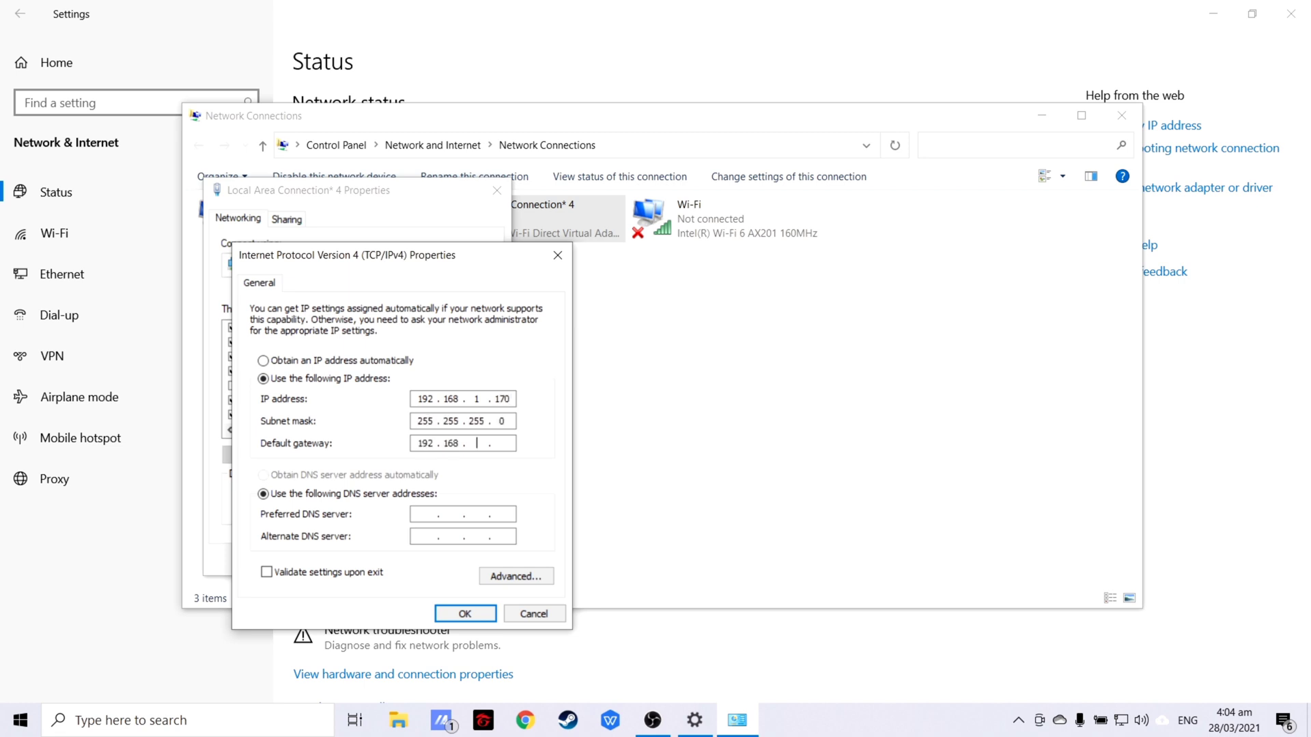
pyautogui.write('1.1')
pyautogui.press('Tab')
pyautogui.press('Tab')
pyautogui.write('192.168.1.1')
# Save the IPv4 settings, accept the multiple gateways warning, and close all open windows
pyautogui.click(464, 613)
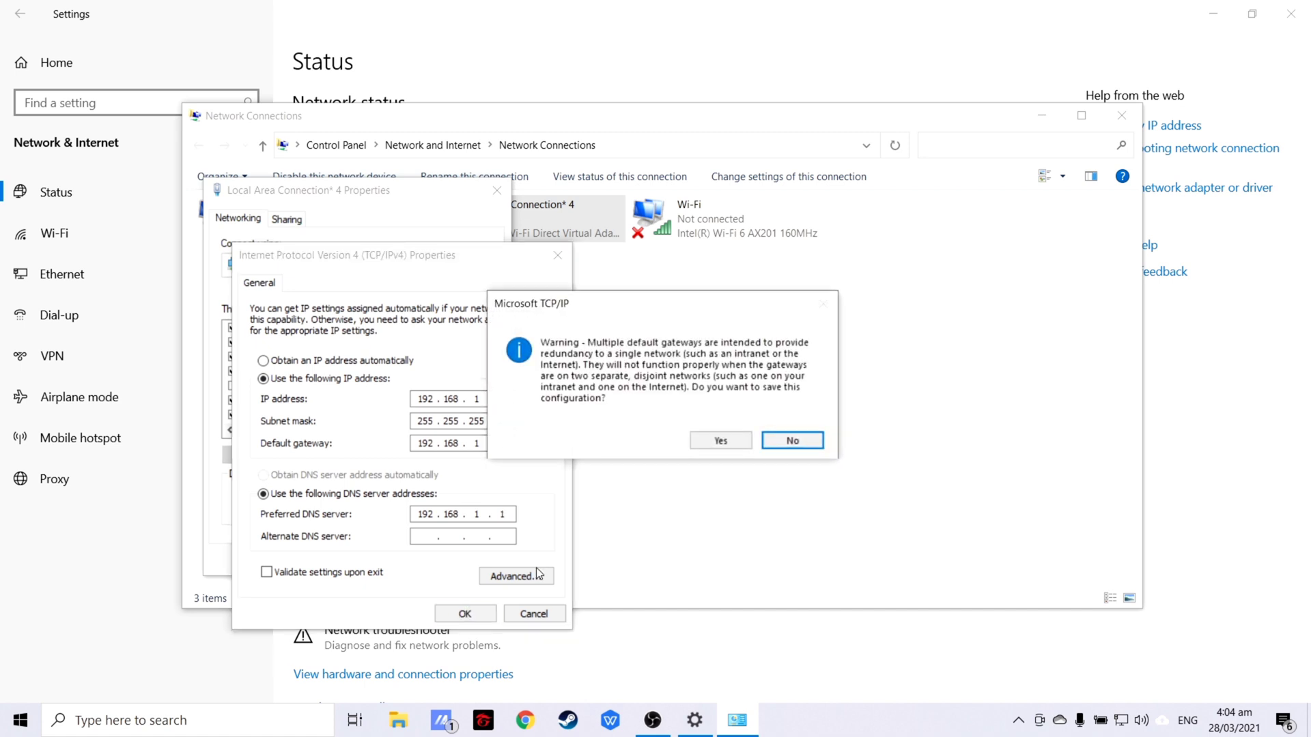
pyautogui.click(722, 442)
pyautogui.click(497, 190)
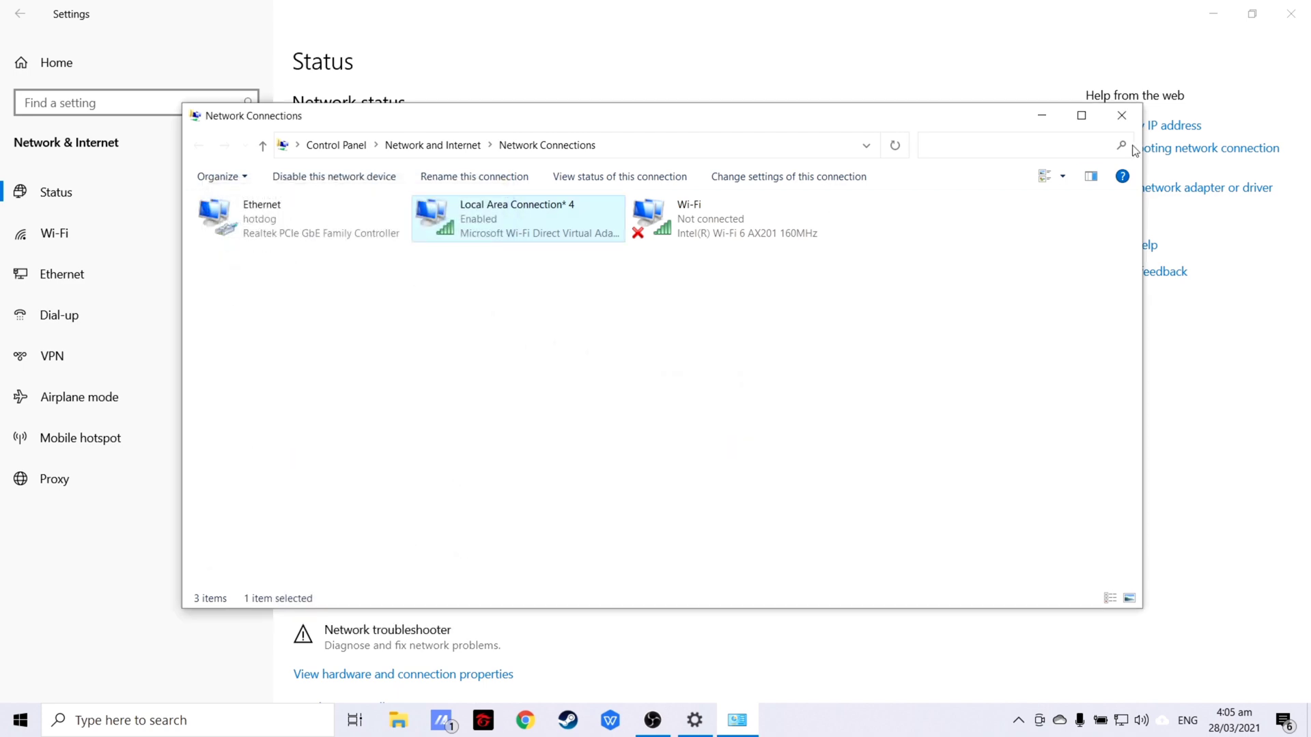
pyautogui.click(1122, 116)
pyautogui.click(1291, 13)
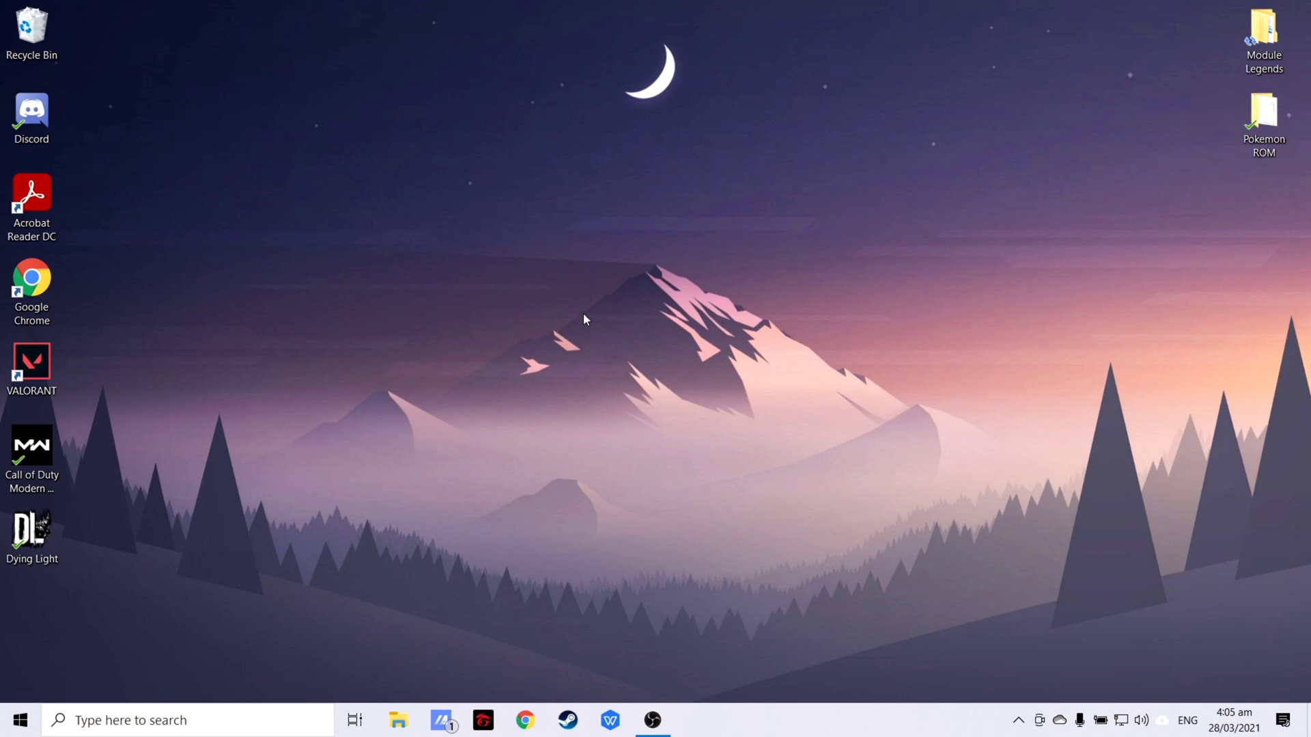
# In Command Prompt, run ipconfig to confirm 192.168.1.170, then ping google.com for 4/4 replies
pyautogui.press('super')
pyautogui.write('cmd')
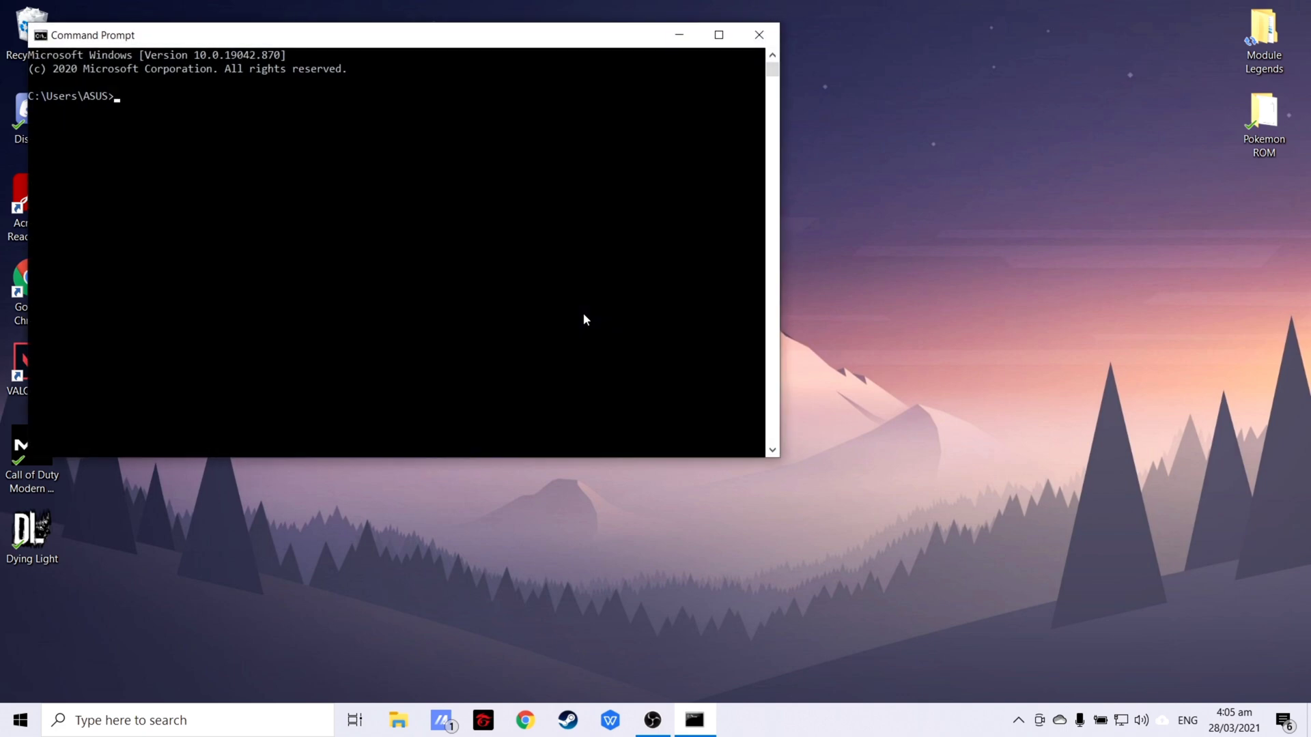
pyautogui.write('ipconfig')
pyautogui.press('Return')
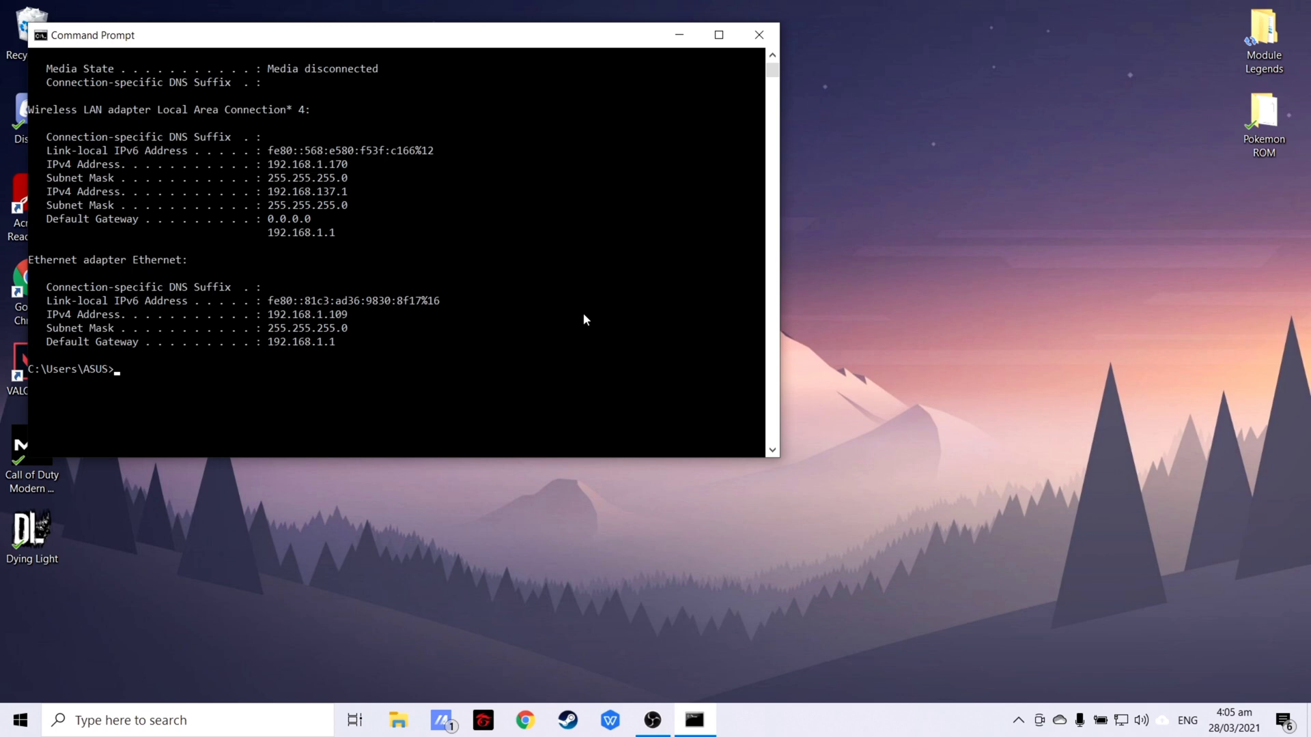
pyautogui.write('ping google.com')
pyautogui.press('Return')
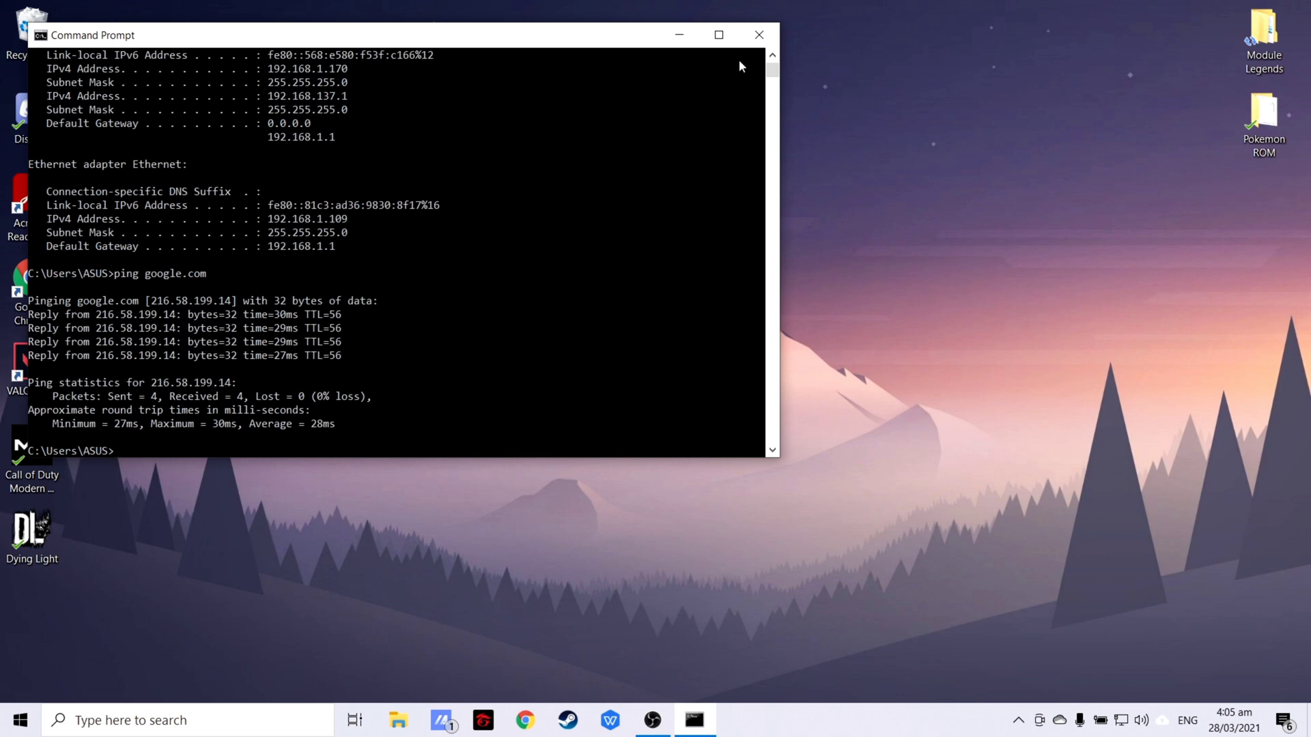
# Close the Command Prompt window after verifying the static IP configuration
pyautogui.click(758, 36)
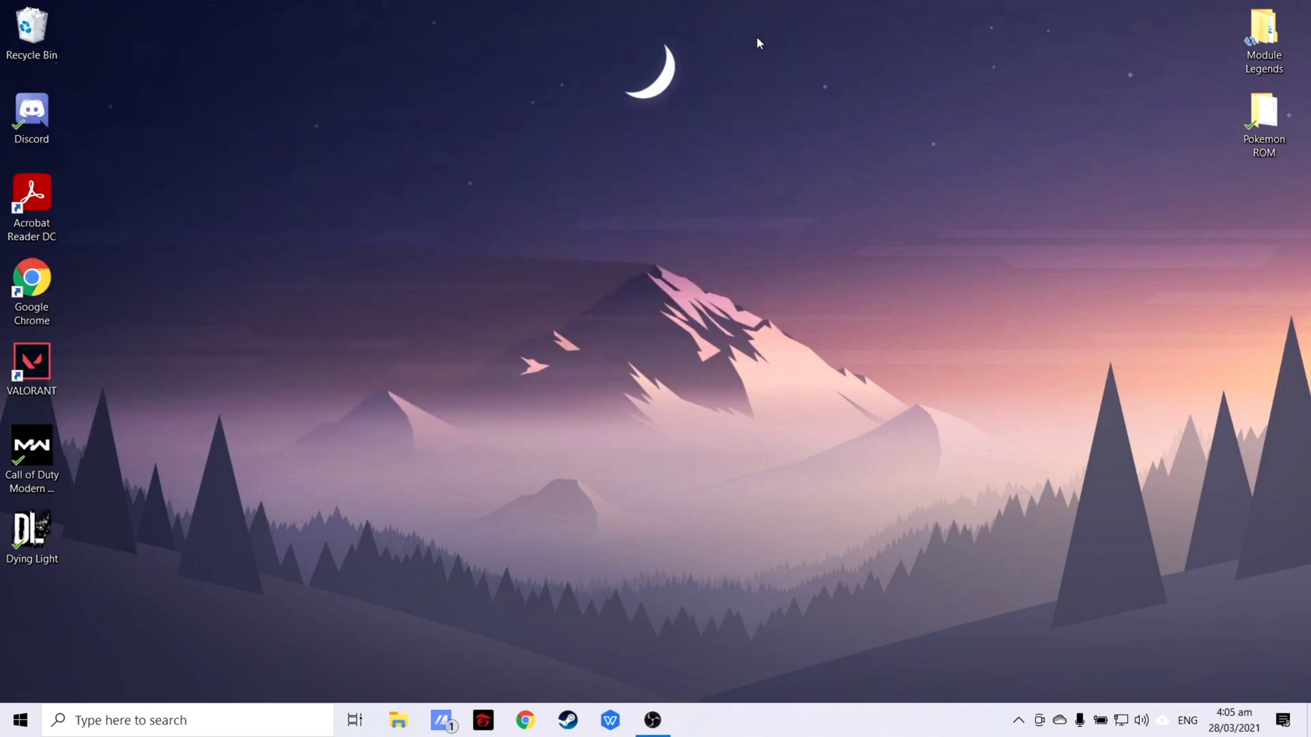